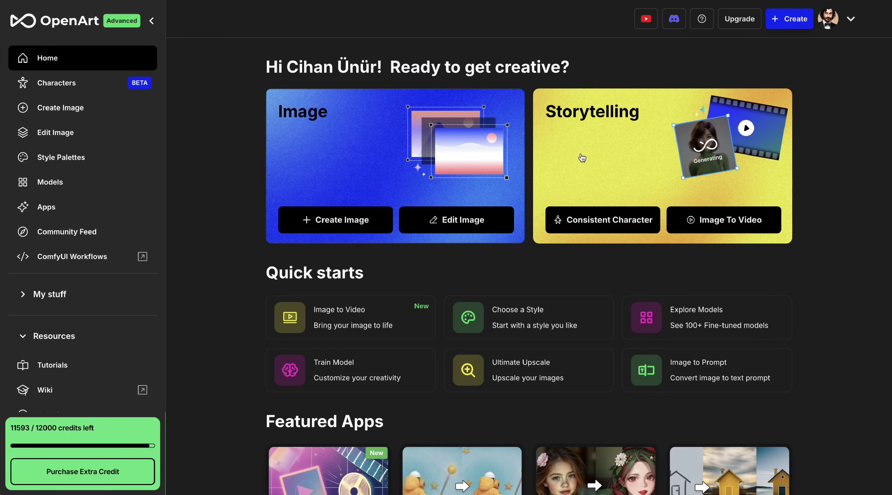
Launch Create Image from the OpenArt home page to start a new generation
click(360, 225)
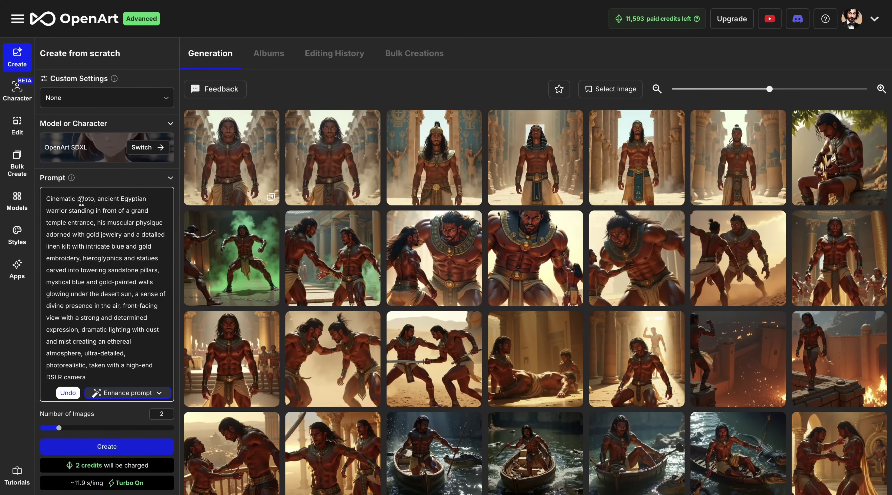
scroll(95, 252, down, 7)
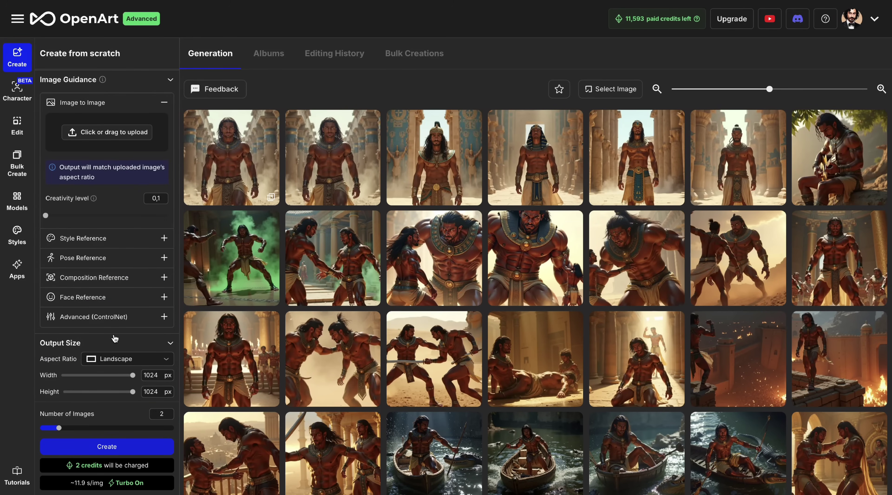
scroll(110, 343, up, 7)
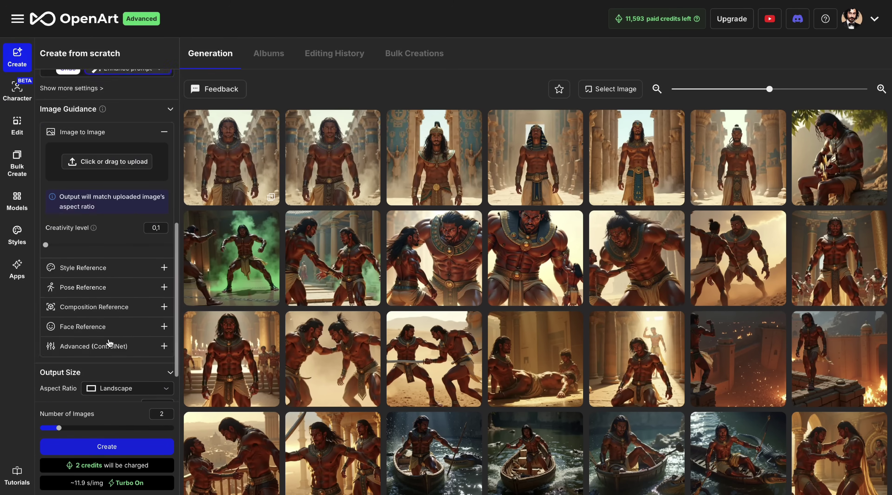
Switch the model to Flux Realism and keep the Landscape aspect ratio
click(141, 149)
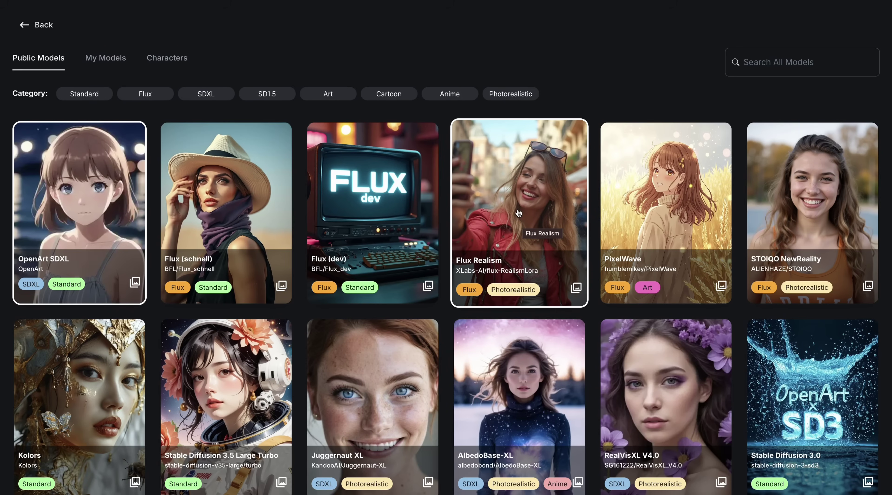
click(541, 219)
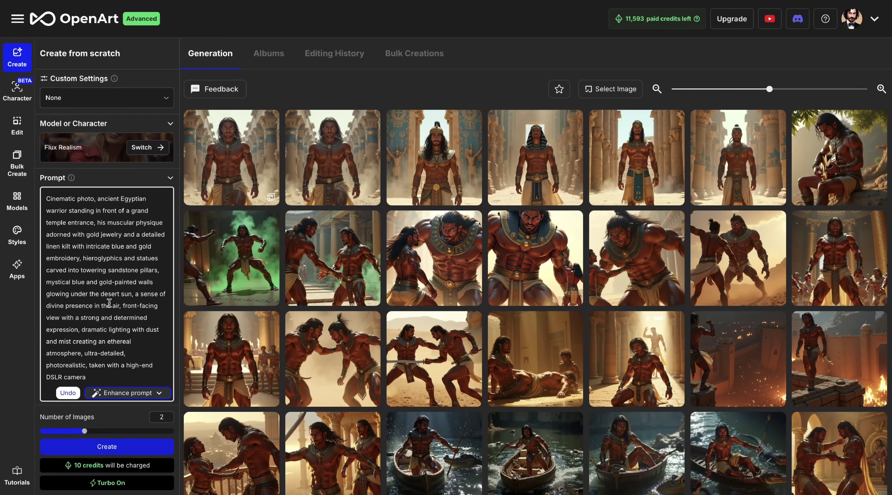
scroll(124, 332, down, 1)
scroll(123, 332, down, 6)
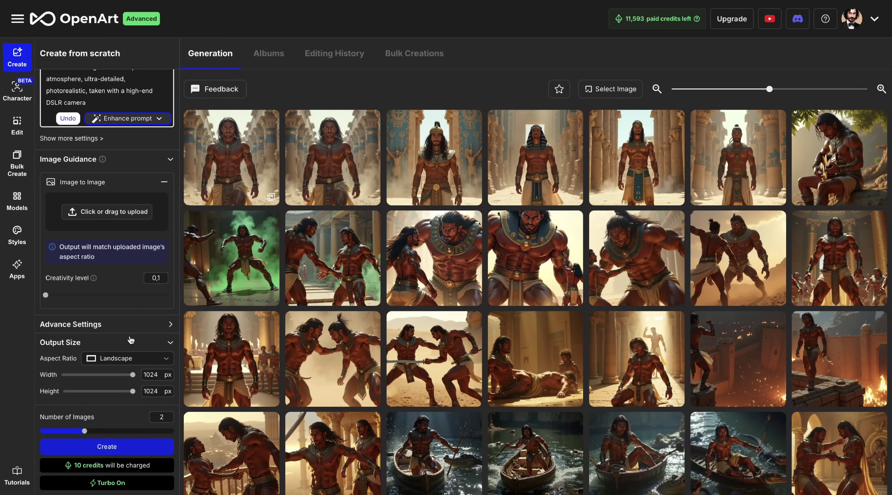
click(119, 360)
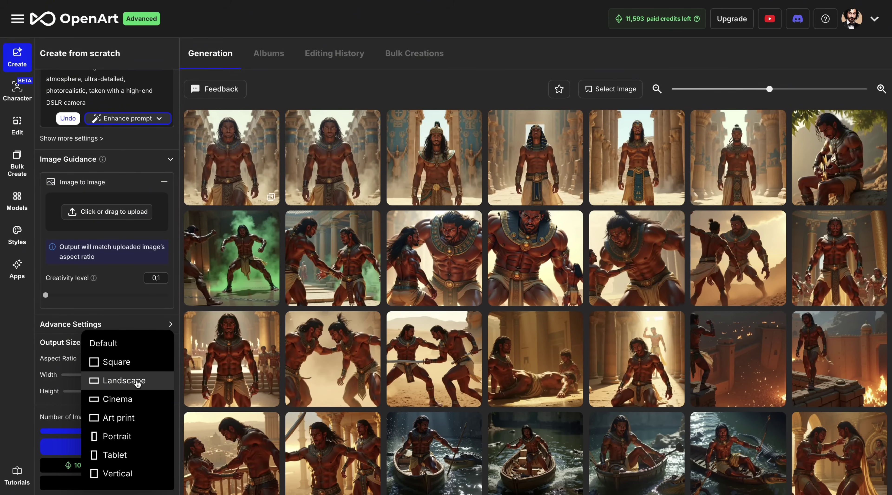
click(138, 382)
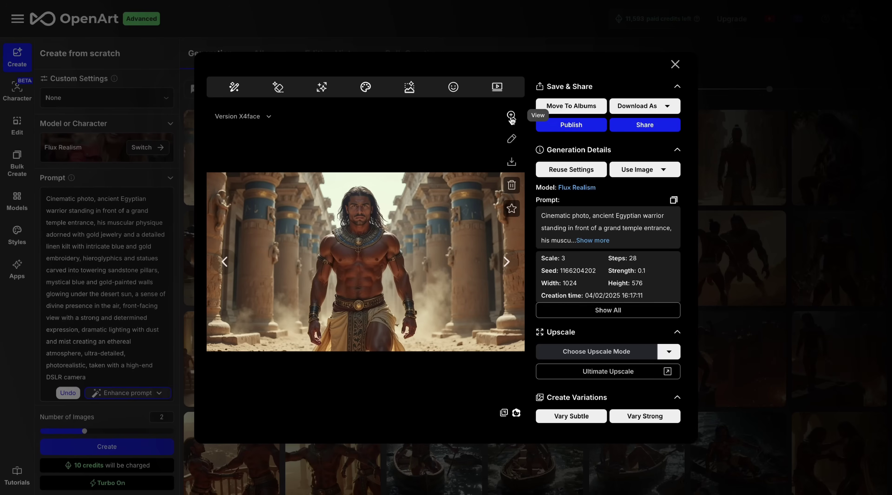
Preview the temple warrior image at full size and look over the upscale modes
click(512, 117)
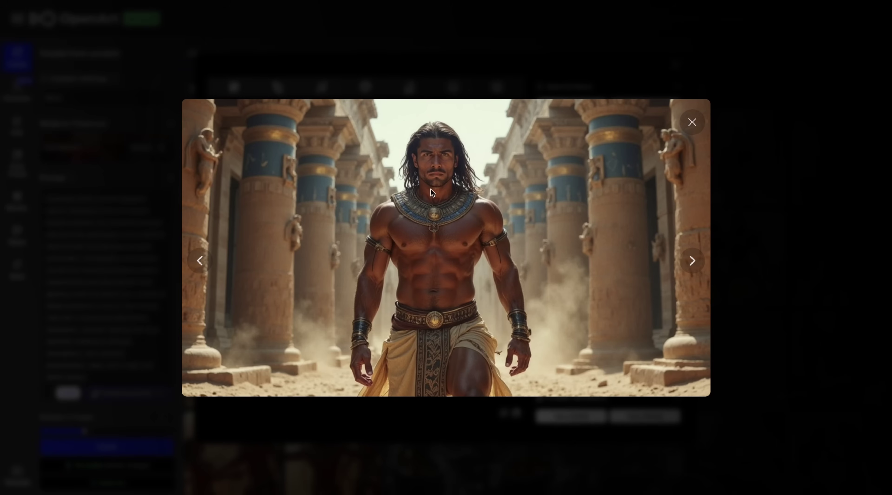
click(693, 122)
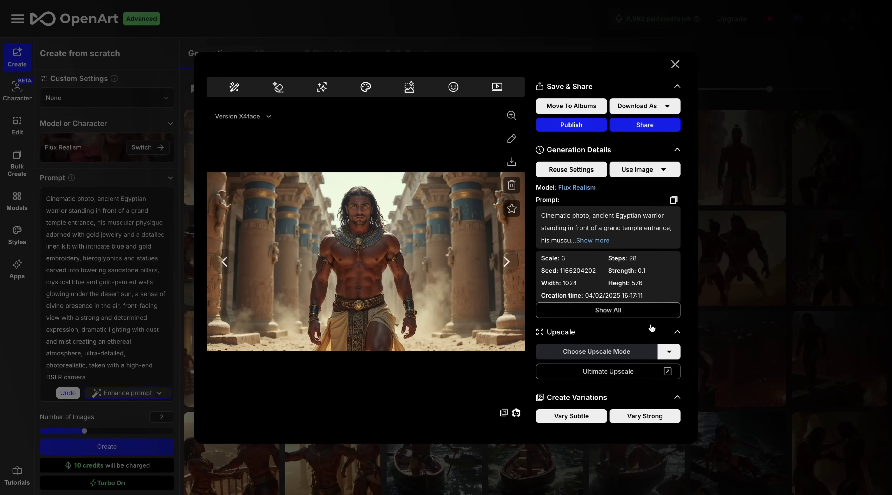
click(671, 354)
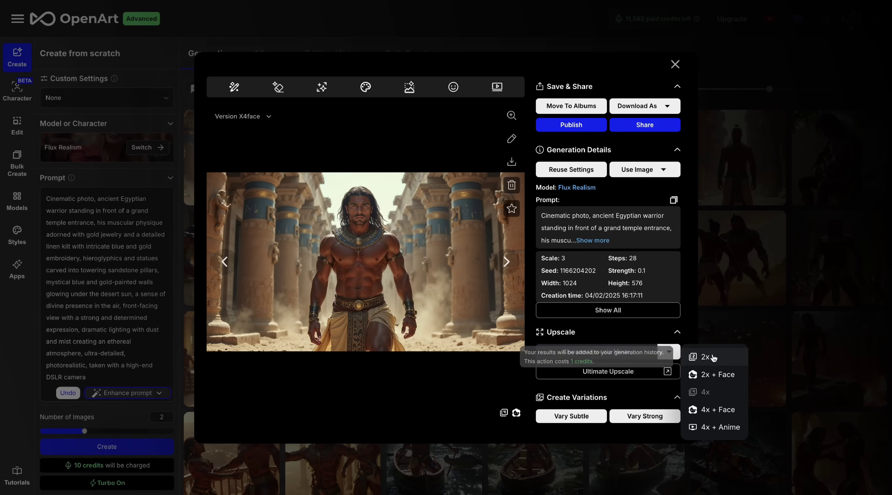
click(449, 298)
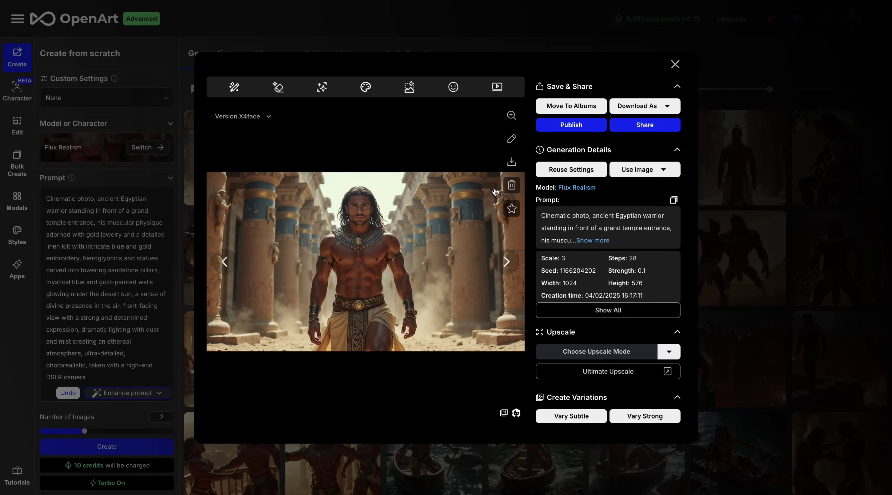
click(512, 116)
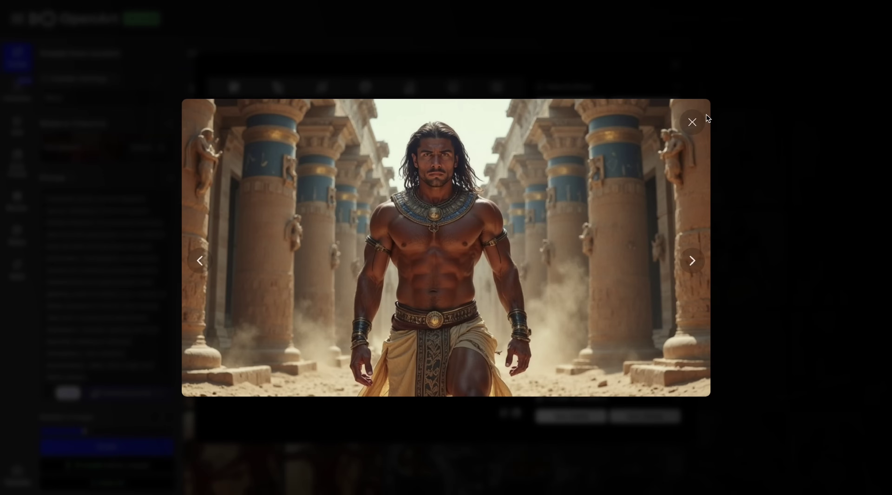
click(693, 122)
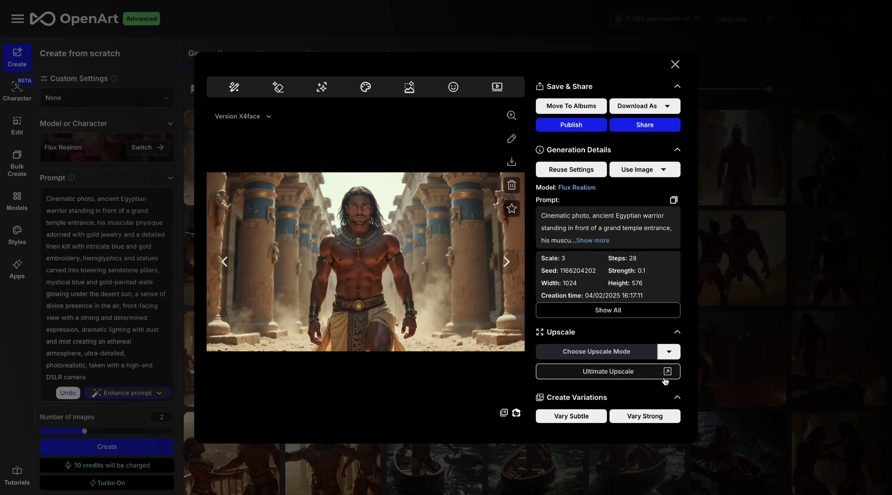
Choose the 2x + Face upscale mode and open the image in the editor
click(669, 351)
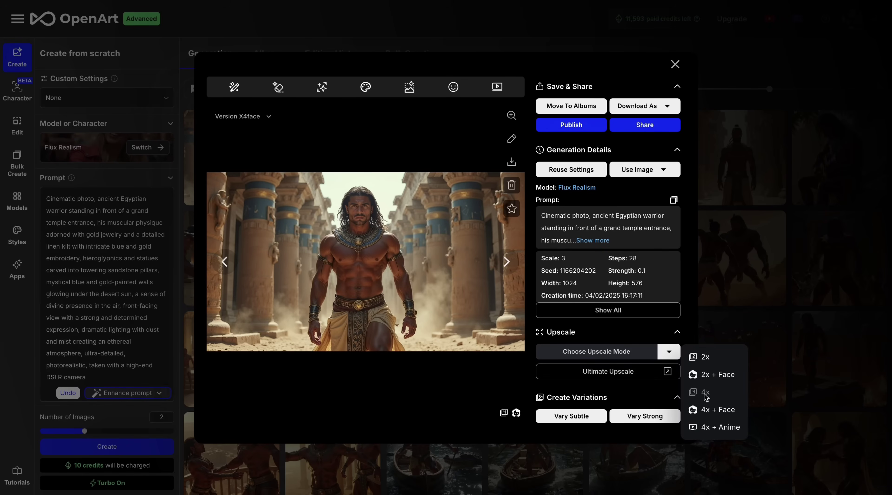
click(718, 374)
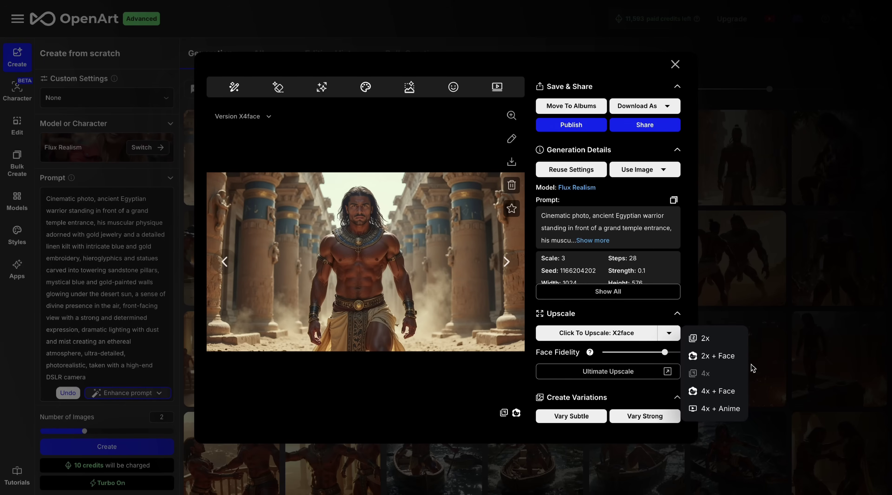
click(720, 362)
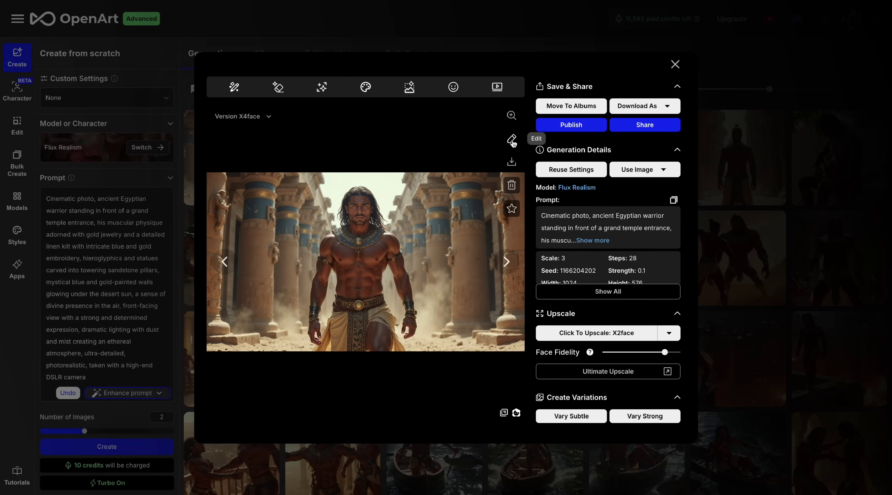
click(512, 139)
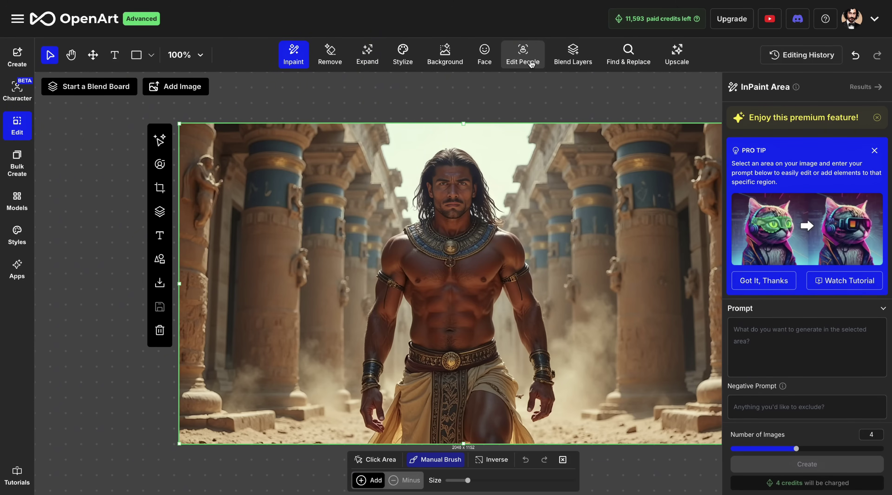
Mask the warrior's right hand and generate two Correct Hands variants, previewing result 2
click(528, 57)
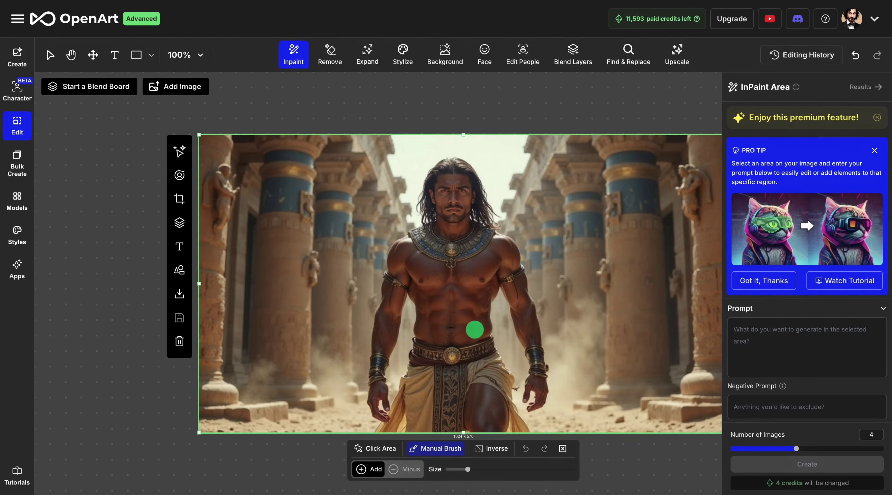
mouse_move(539, 396)
mouse_down()
mouse_move(527, 391)
mouse_move(545, 383)
mouse_move(523, 395)
mouse_move(543, 402)
mouse_up()
click(523, 55)
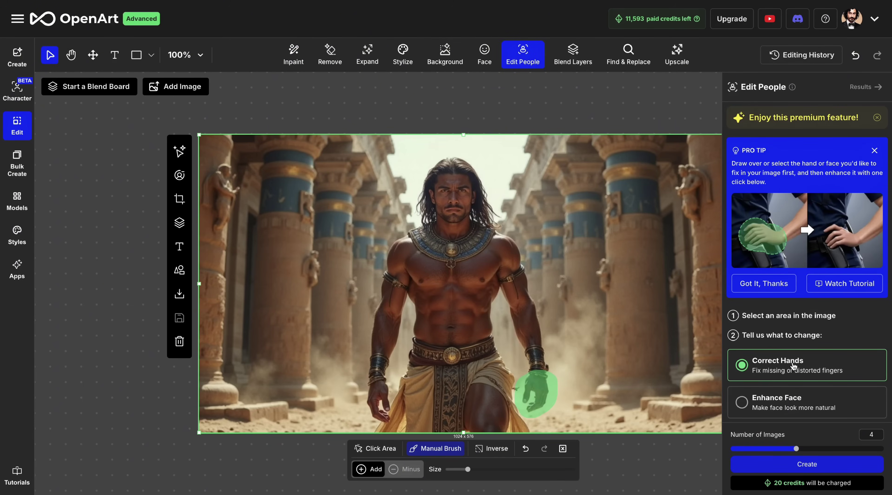
click(794, 367)
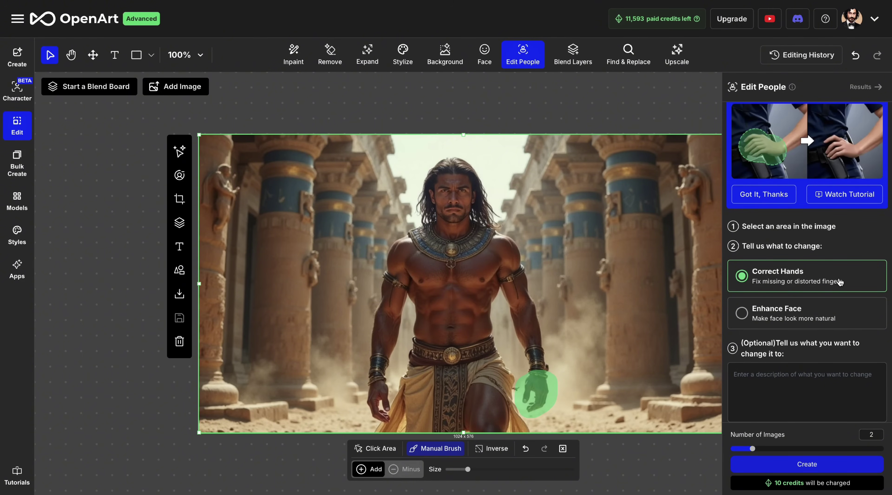
click(807, 463)
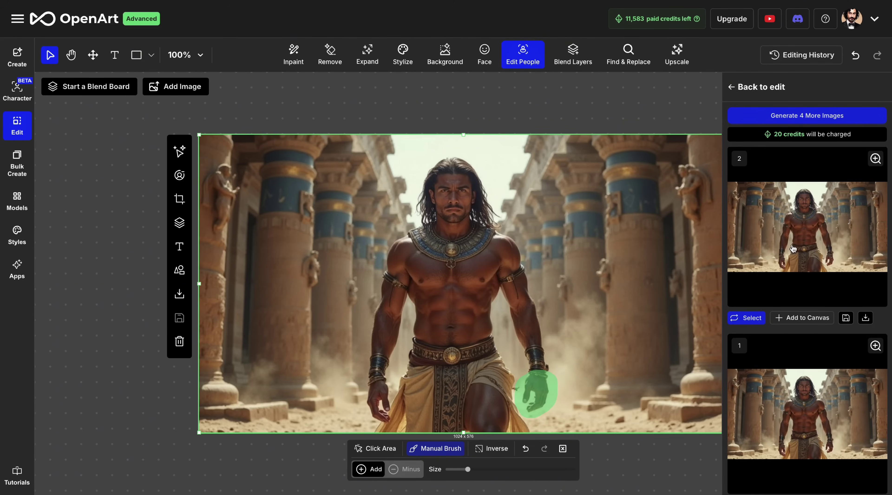
click(794, 243)
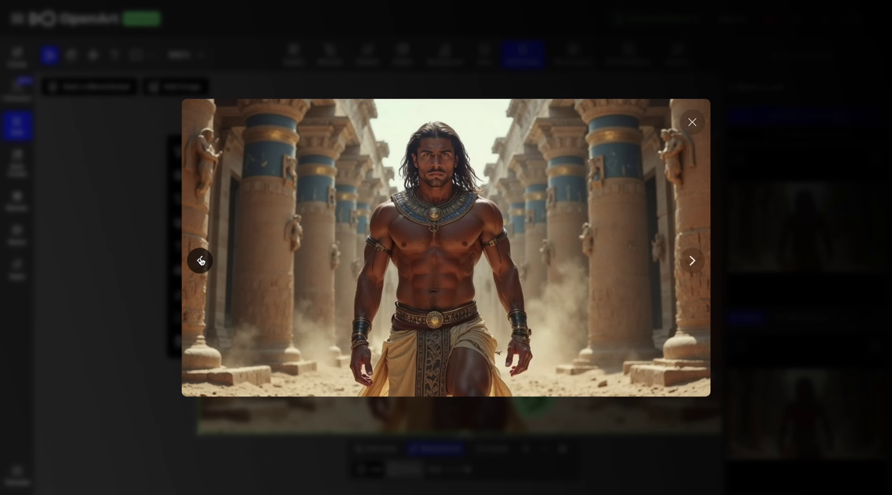
click(756, 258)
click(295, 53)
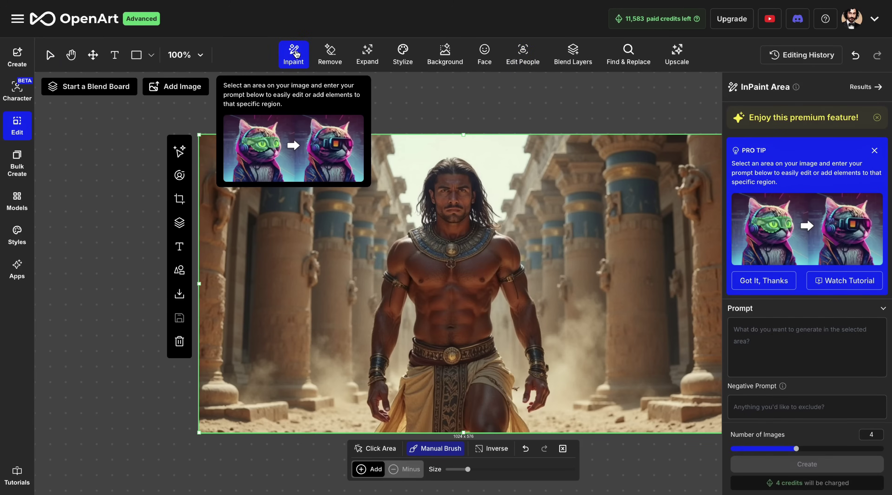
Remove the warrior image, mask the large man's head and prompt 'a wolf head'
key(v)
key(Delete)
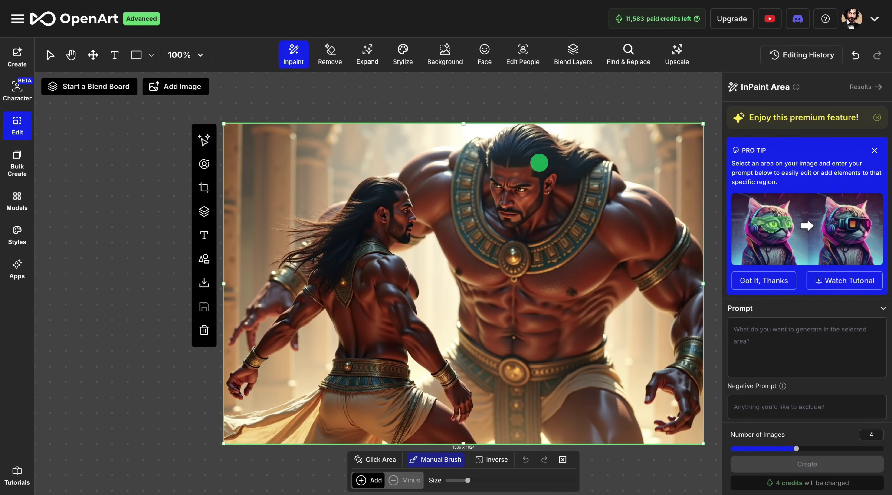
drag(468, 481, 514, 481)
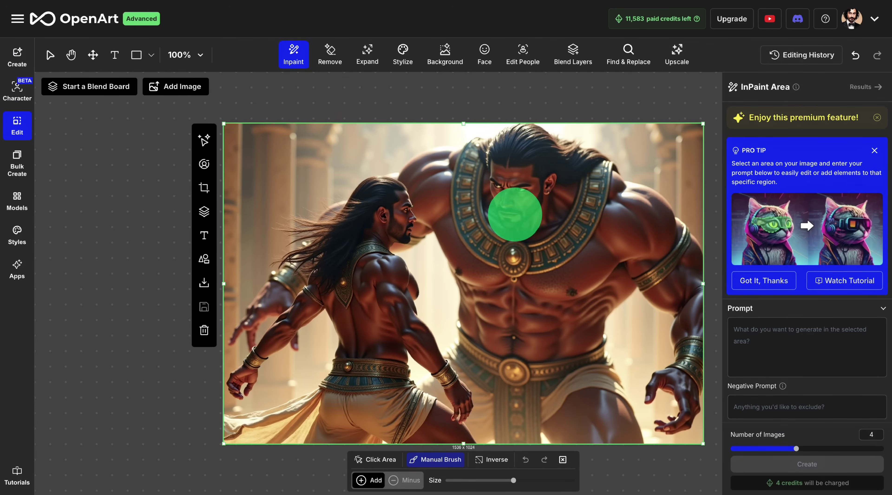
mouse_move(508, 155)
mouse_down()
mouse_move(559, 151)
mouse_move(583, 159)
mouse_move(535, 209)
mouse_move(495, 174)
mouse_up()
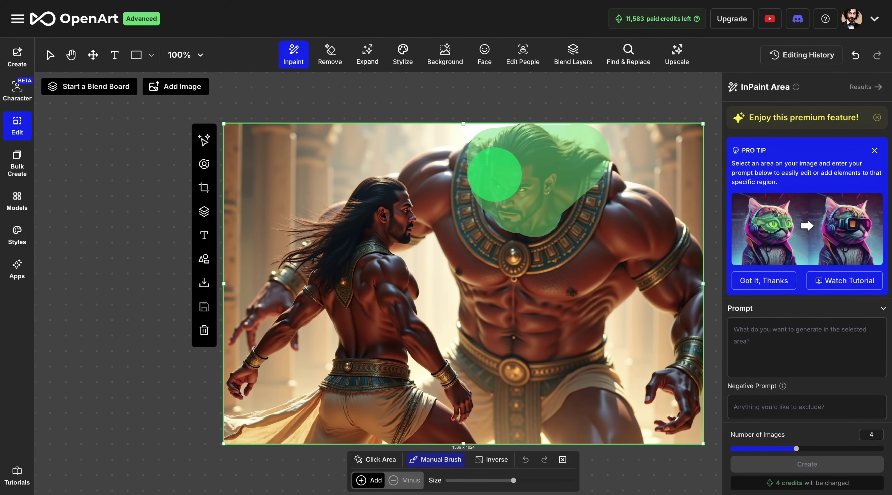
click(756, 341)
text(a wolf head)
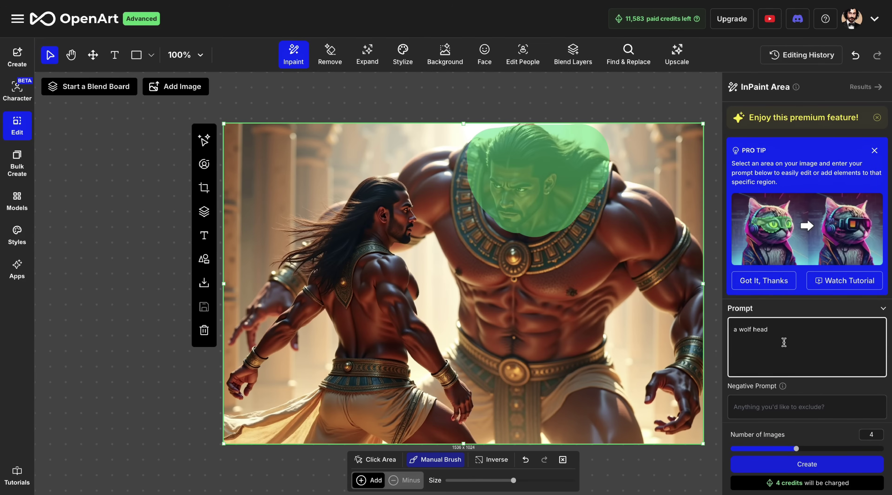
Set the inpainting model to Premium (Flux) with 2 images
scroll(784, 342, down, 5)
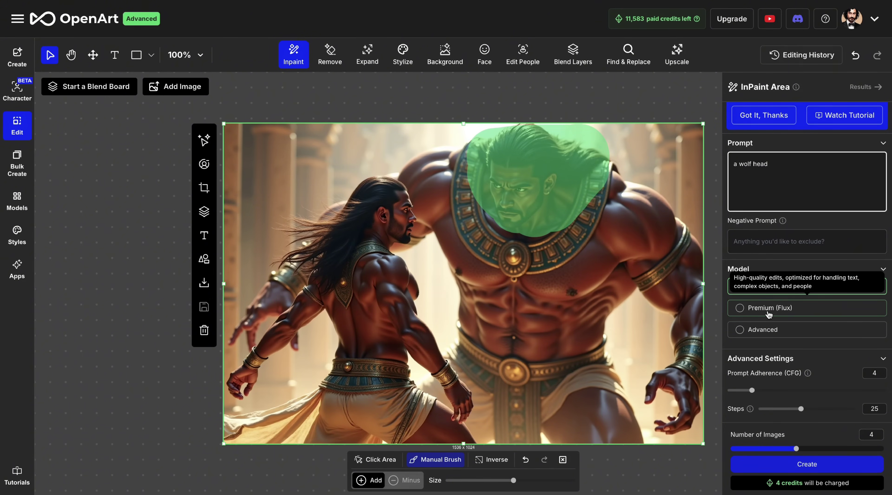
click(741, 311)
click(762, 385)
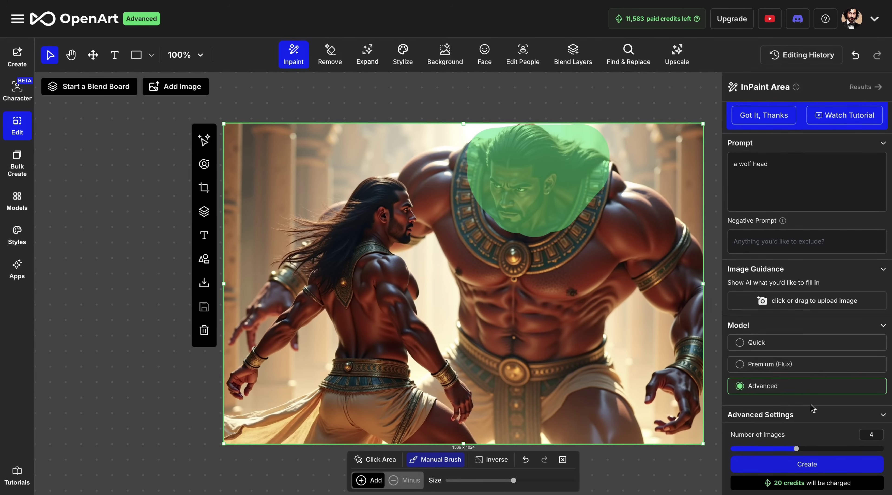
click(804, 414)
scroll(780, 277, down, 4)
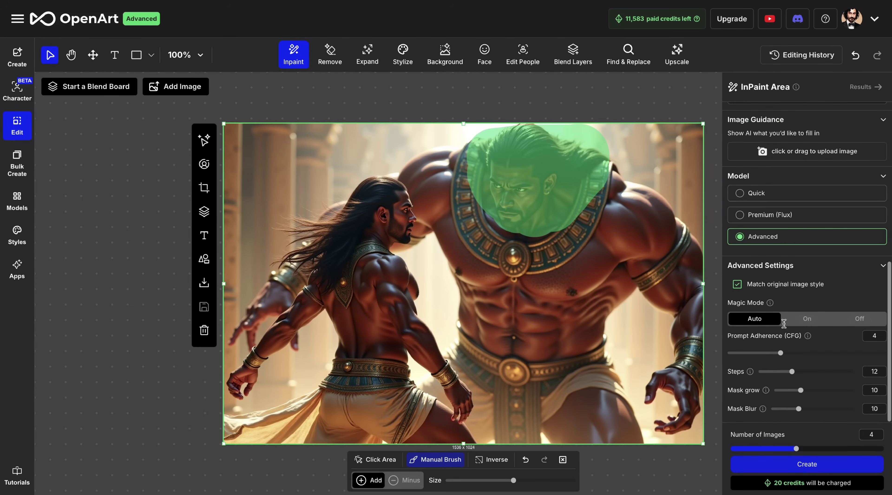
scroll(778, 152, up, 2)
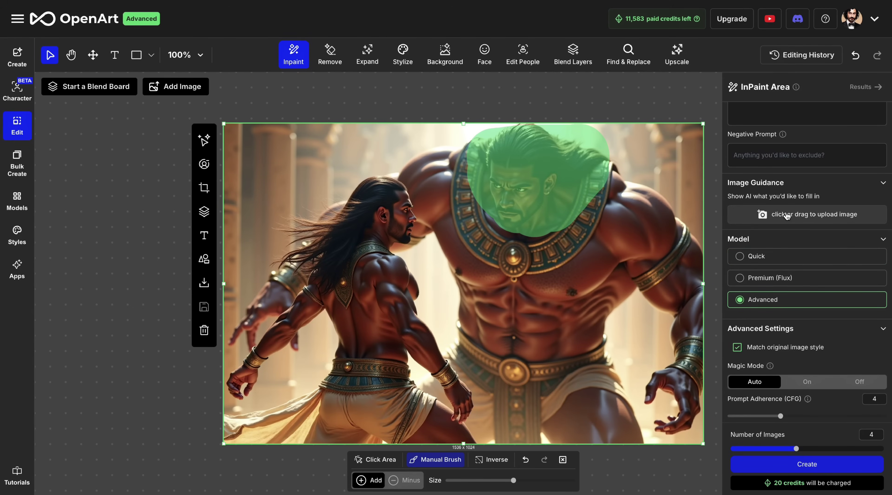
scroll(786, 216, up, 3)
click(816, 358)
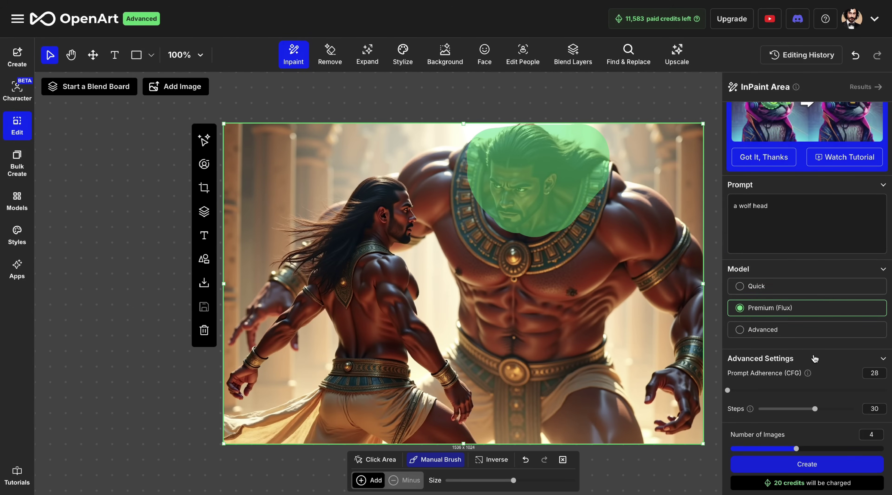
scroll(815, 358, up, 3)
scroll(816, 359, down, 3)
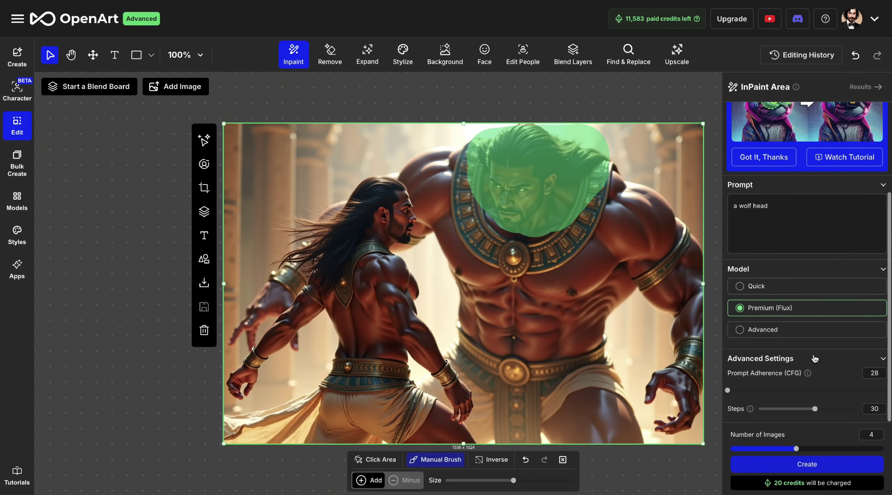
drag(797, 449, 753, 450)
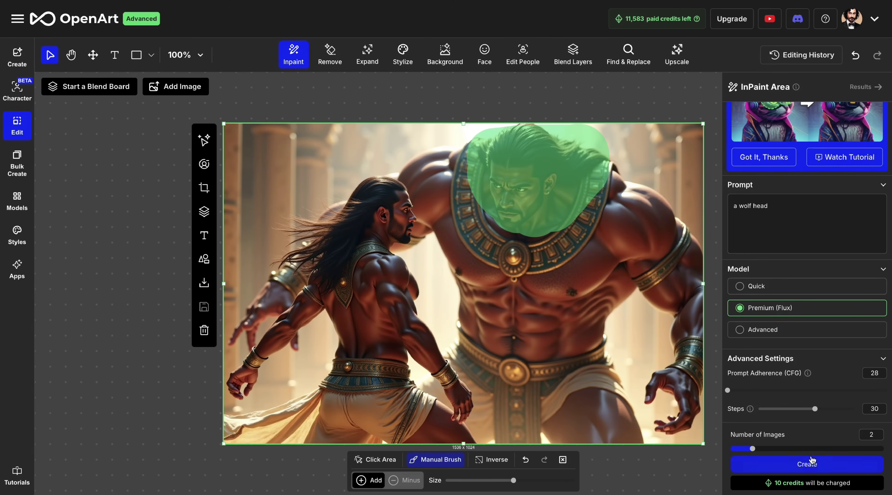
Generate the wolf-head results, apply result 2 and save it to generation history
click(808, 464)
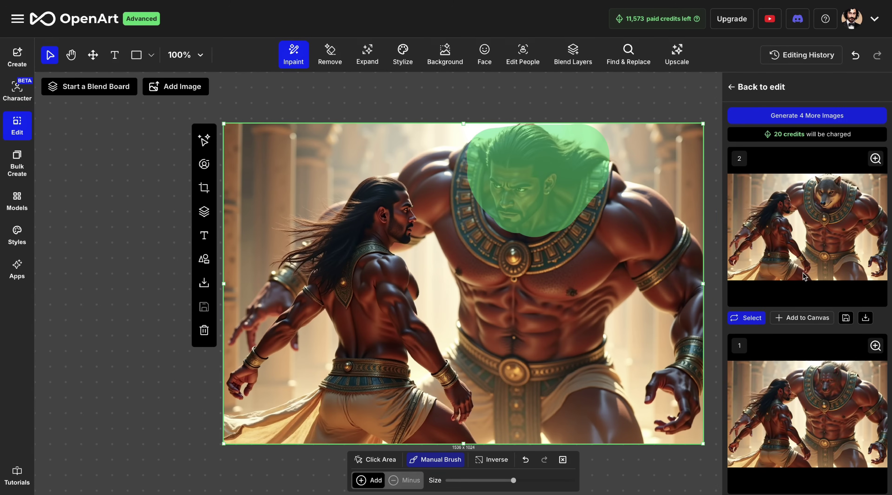
click(814, 239)
key(Right)
key(Left)
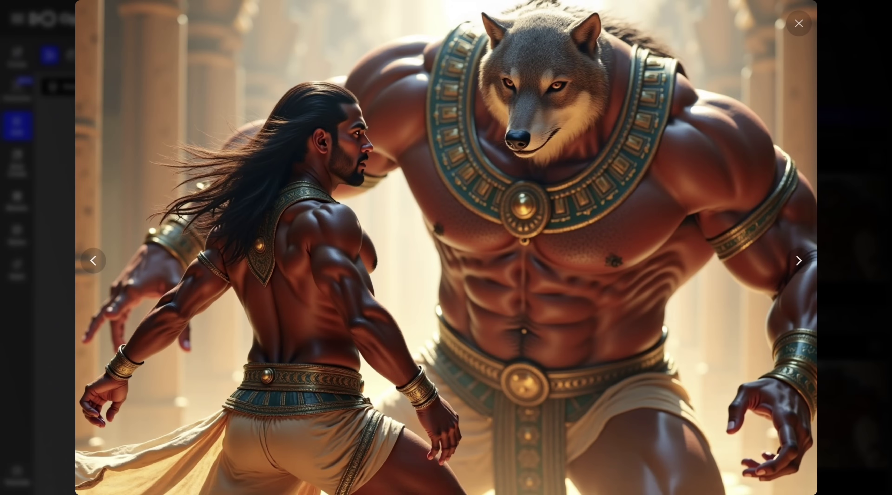
click(799, 23)
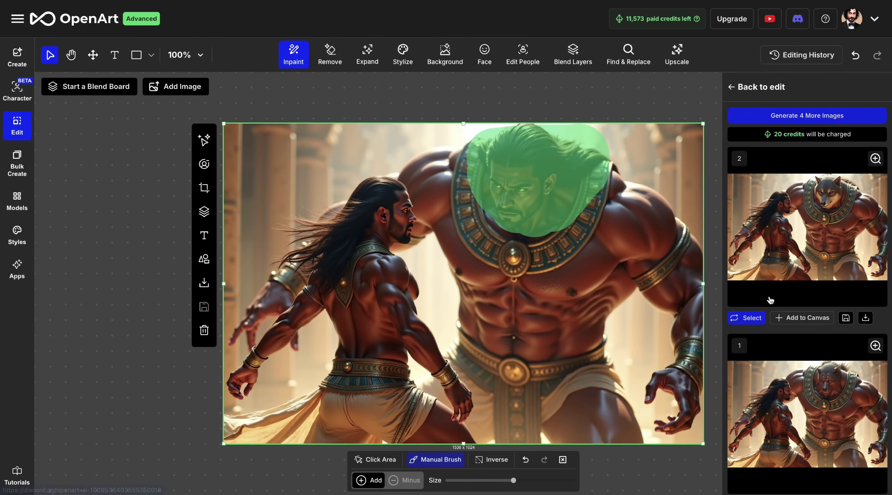
click(751, 318)
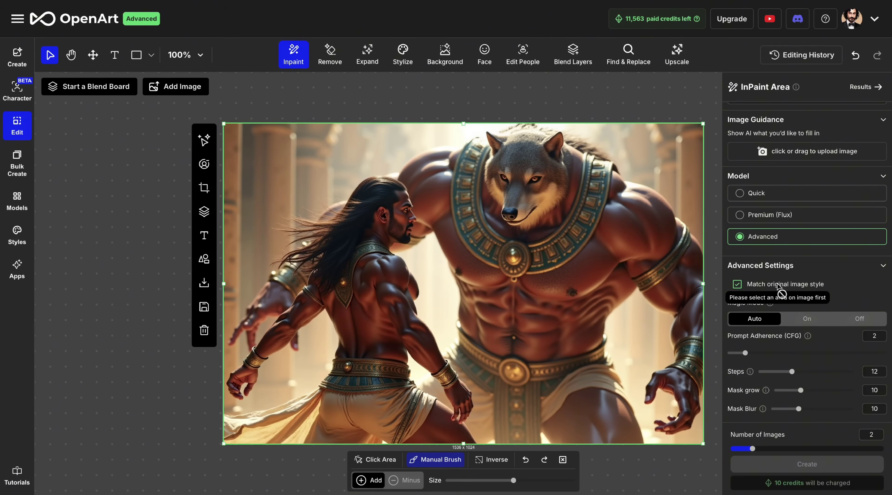
click(204, 307)
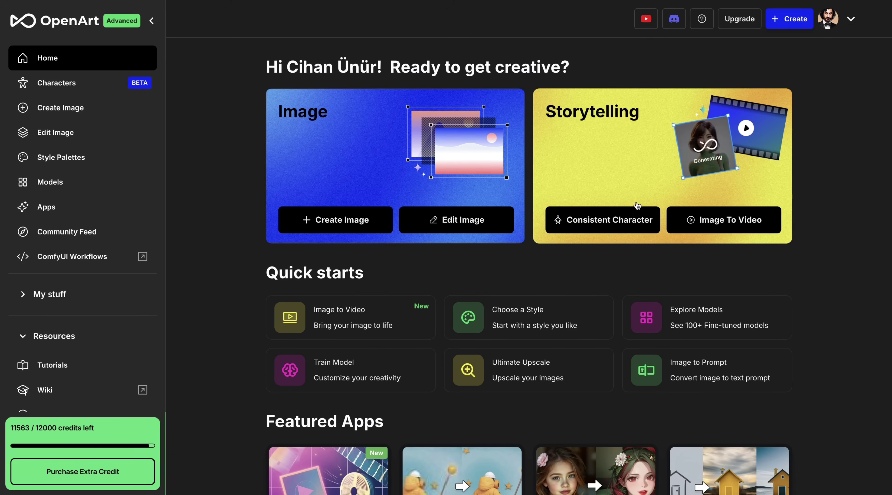
Open Consistent Character creation and begin a new character from a description
click(623, 226)
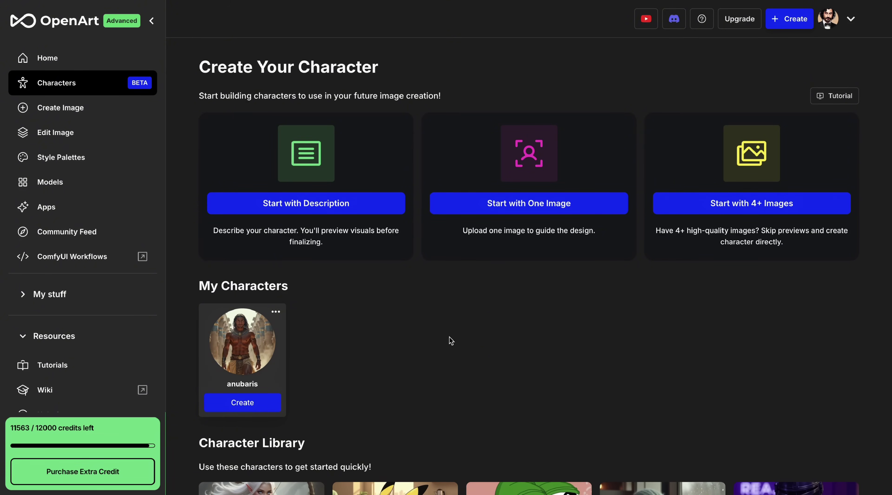
click(354, 204)
Name the character Luna, paste the steampunk alchemist description, choose Photorealistic, and create previews
click(336, 153)
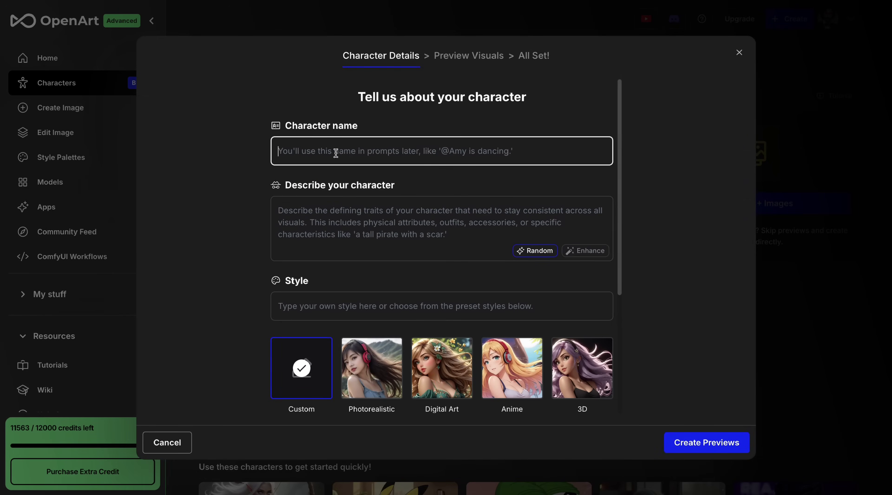
text(Luna)
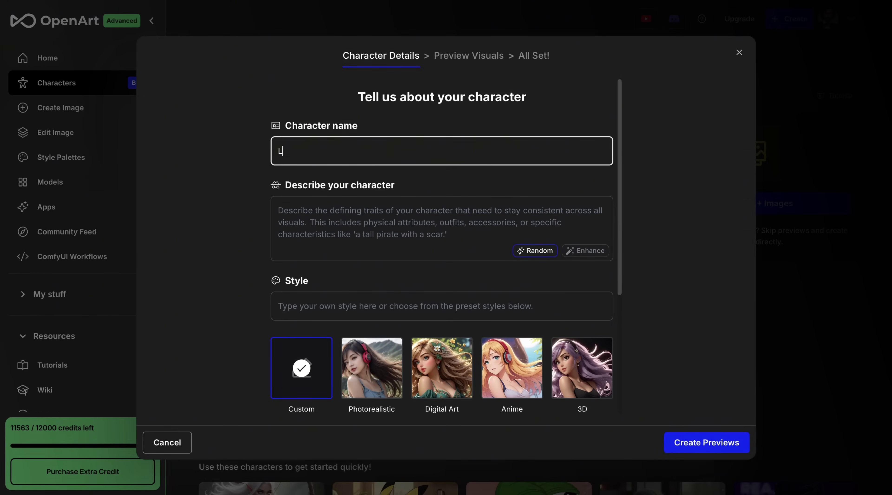
click(333, 218)
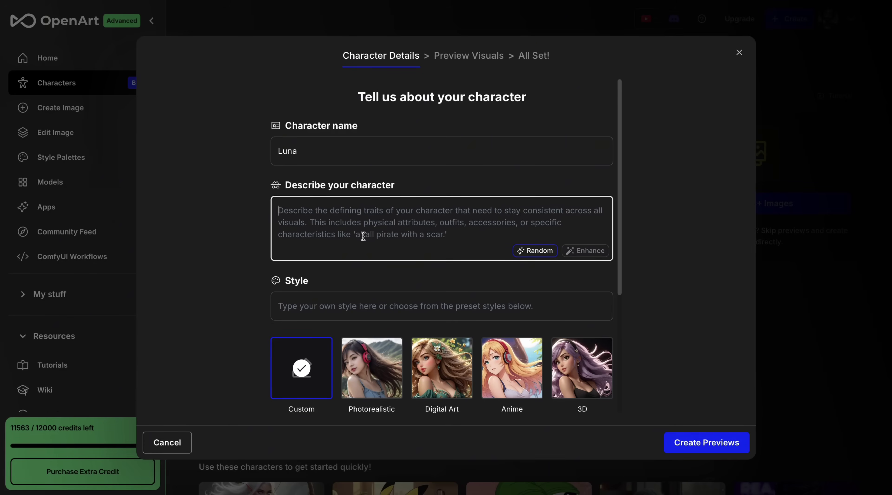
text(A Female Alchemist in a Vintage Laboratory, Leather Gloves & Goggles, Victorian Steampunk Attire)
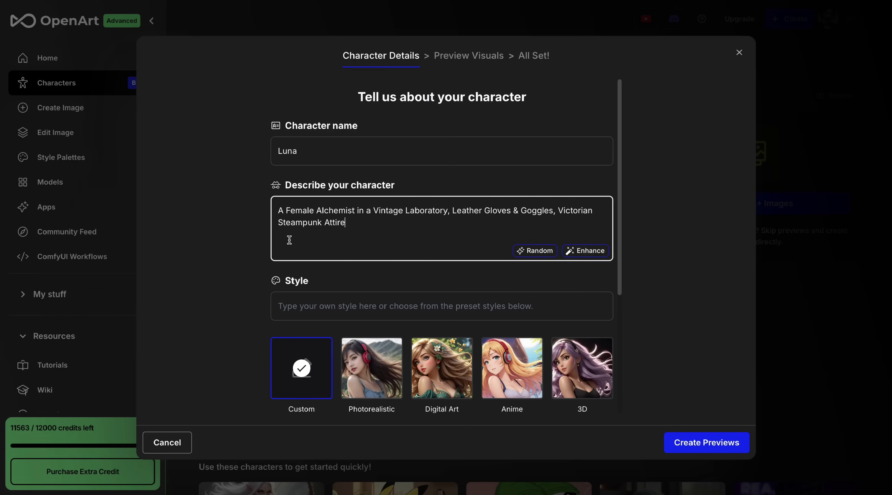
click(368, 304)
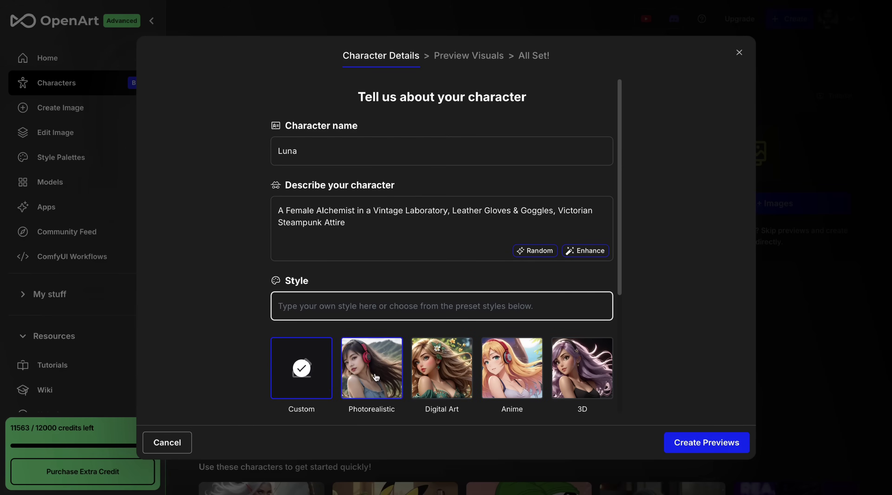
scroll(215, 317, down, 5)
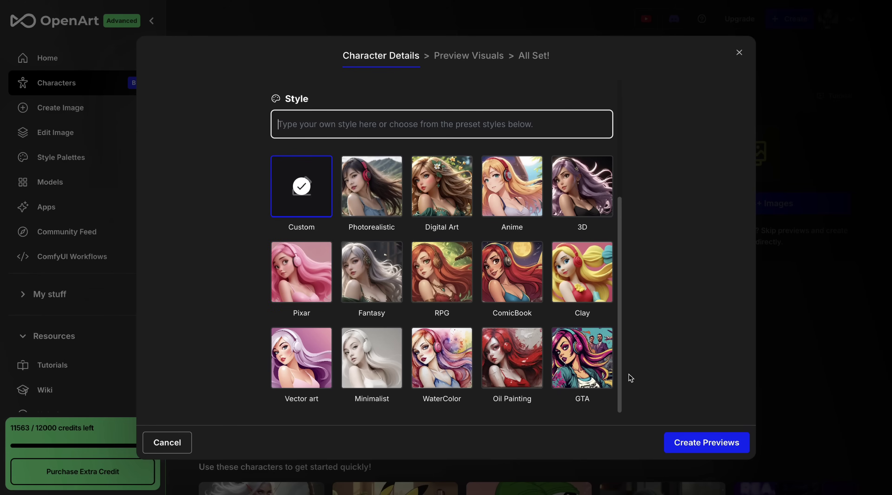
click(377, 189)
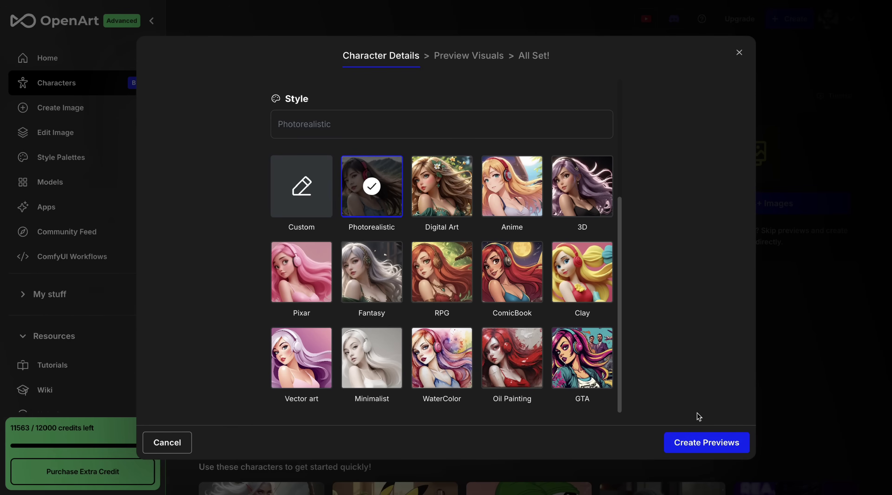
click(695, 446)
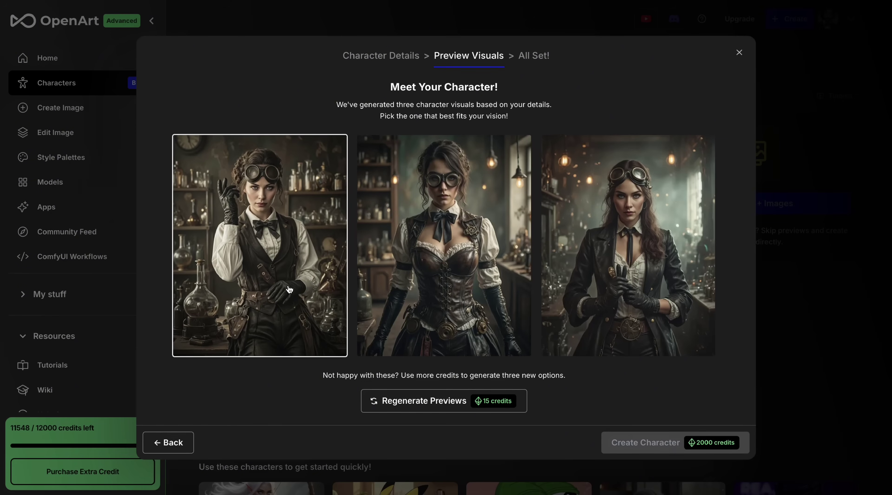
Create Luna from the first preview and start a new visual featuring her
click(272, 278)
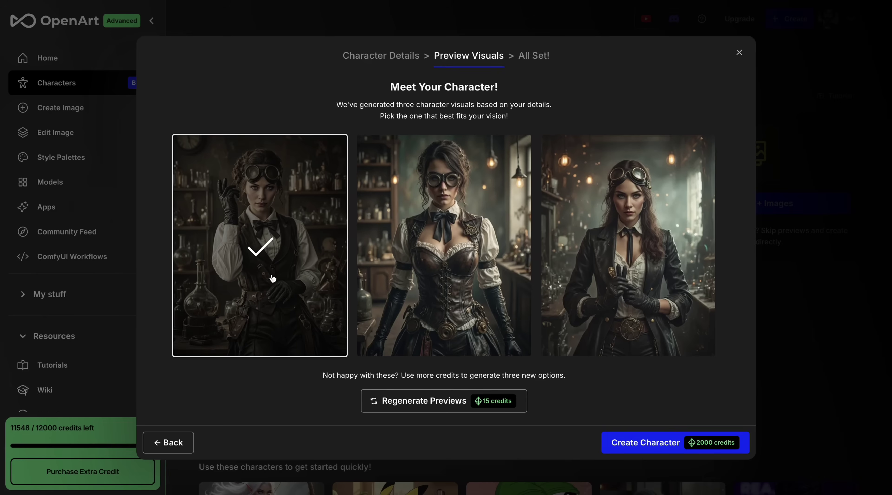
click(665, 445)
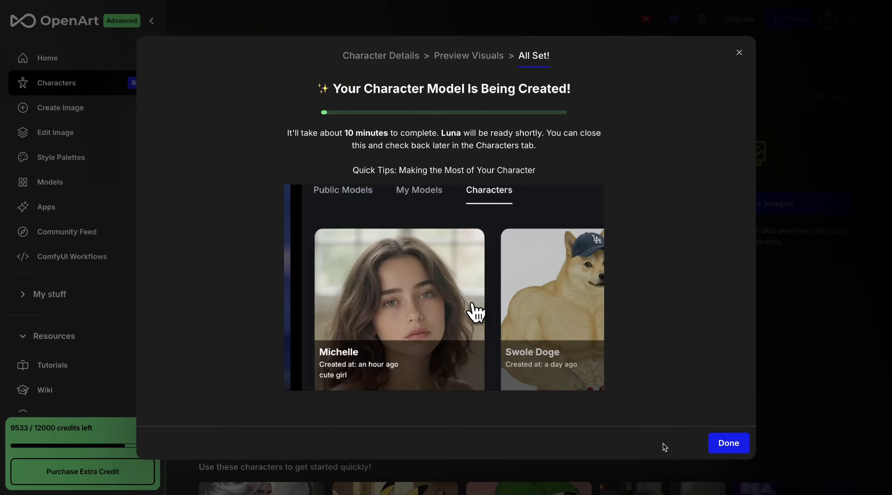
key(Escape)
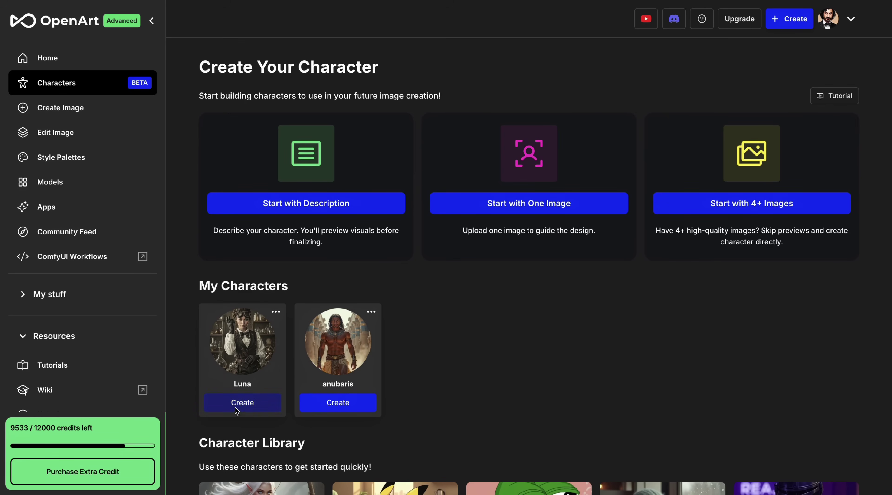
click(244, 403)
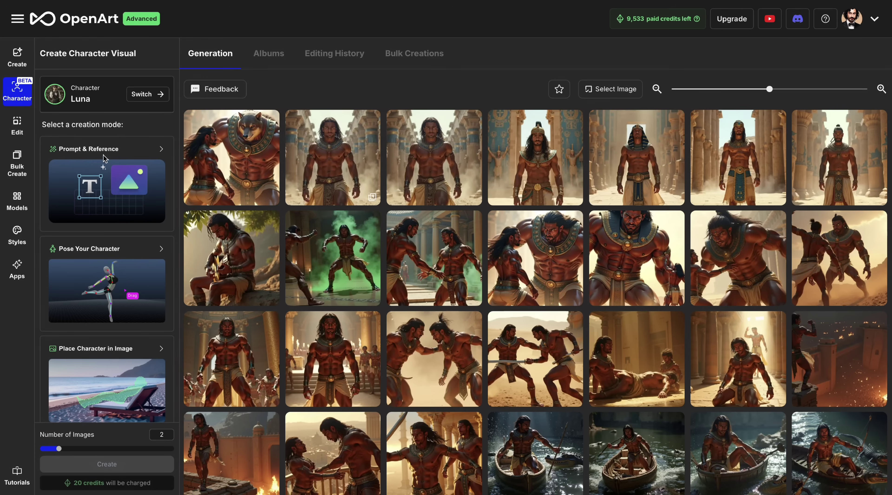
In Prompt & Reference mode, prompt Luna 'is experimenting with a green elixir in the vintage lab'
click(96, 171)
click(62, 308)
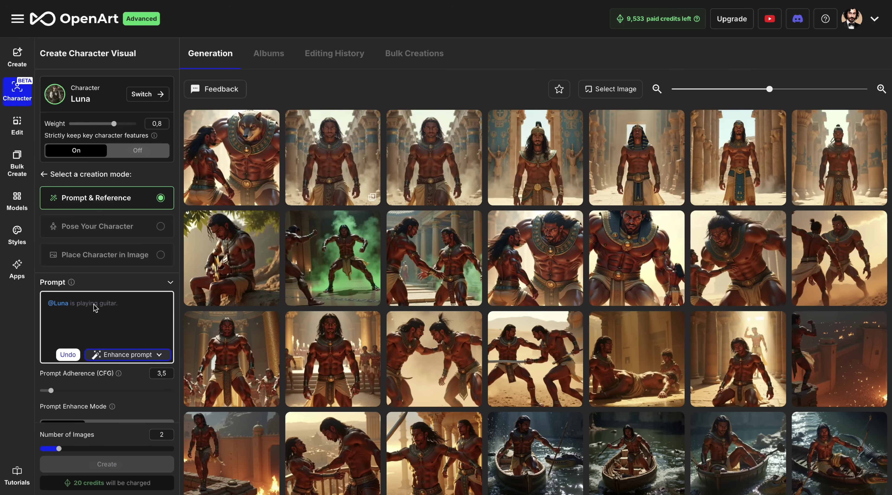
text(is experimenting)
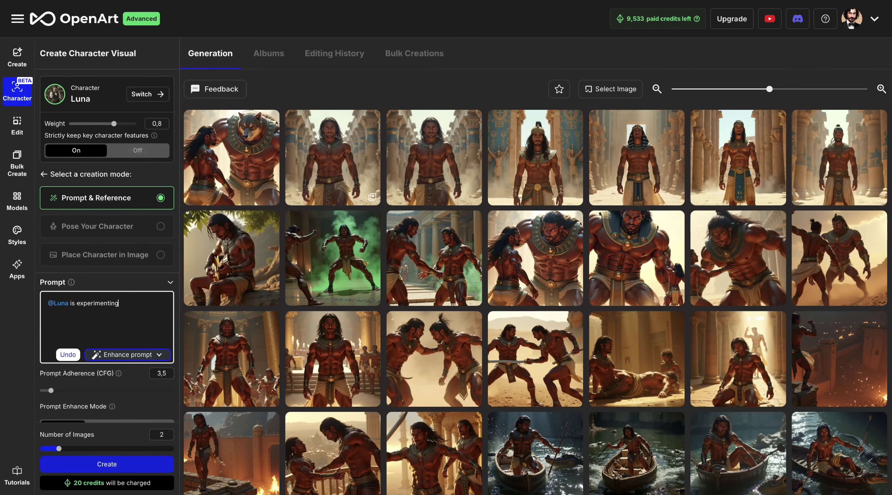
text( with a green elixir in the vintage lab)
Raise Luna's weight to 1.03, set Landscape 1536×1024, generate, and open the first image
click(115, 124)
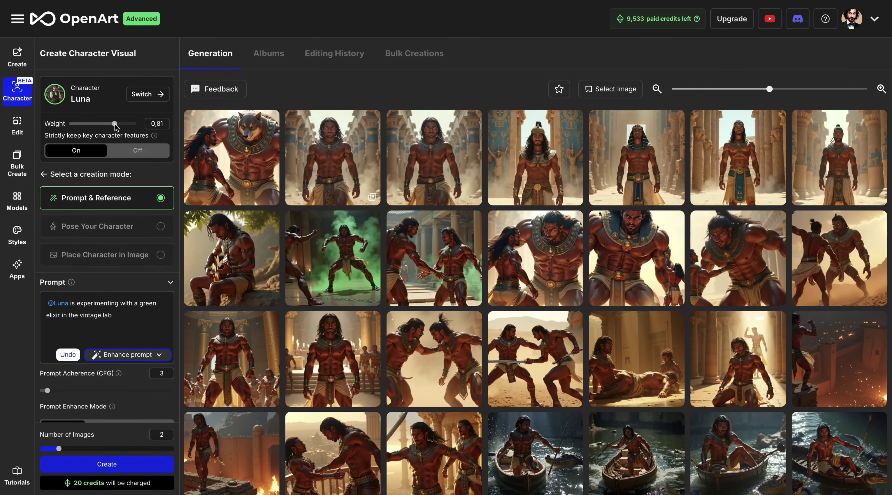
drag(115, 124, 127, 125)
scroll(120, 203, down, 4)
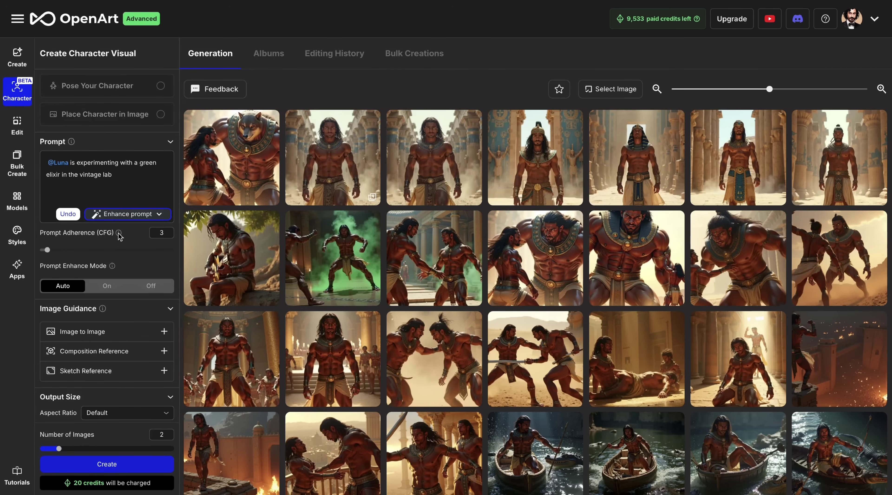
click(128, 412)
click(134, 382)
click(86, 463)
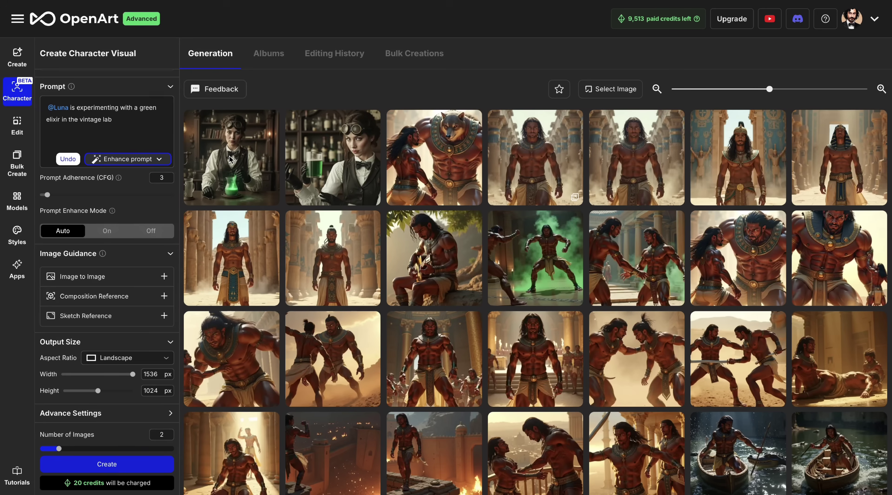
click(230, 159)
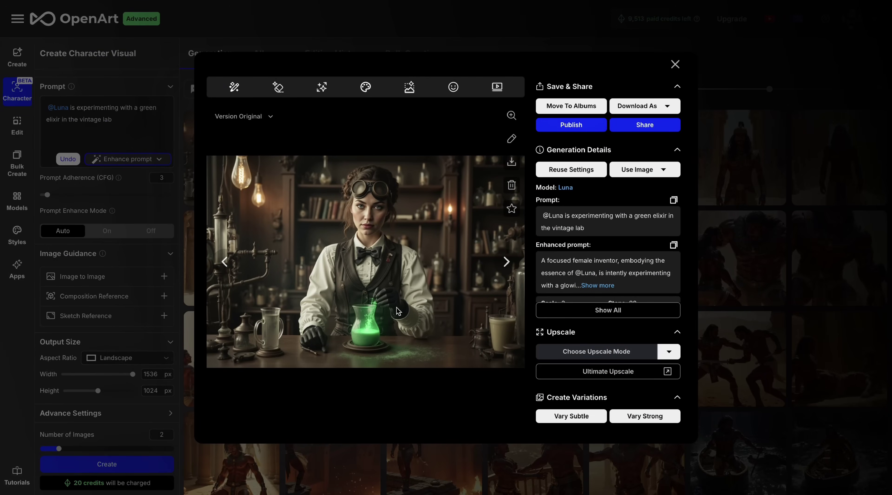
Browse both generated lab images of Luna, then close the viewer
key(Right)
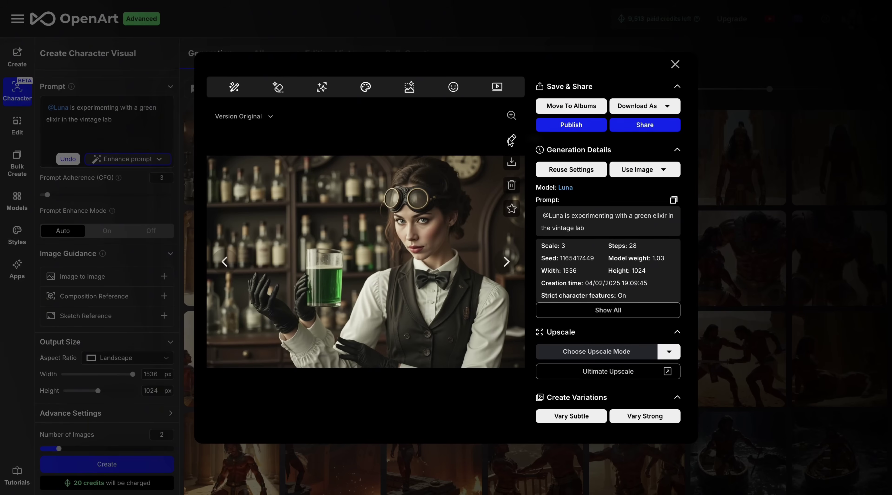
click(225, 261)
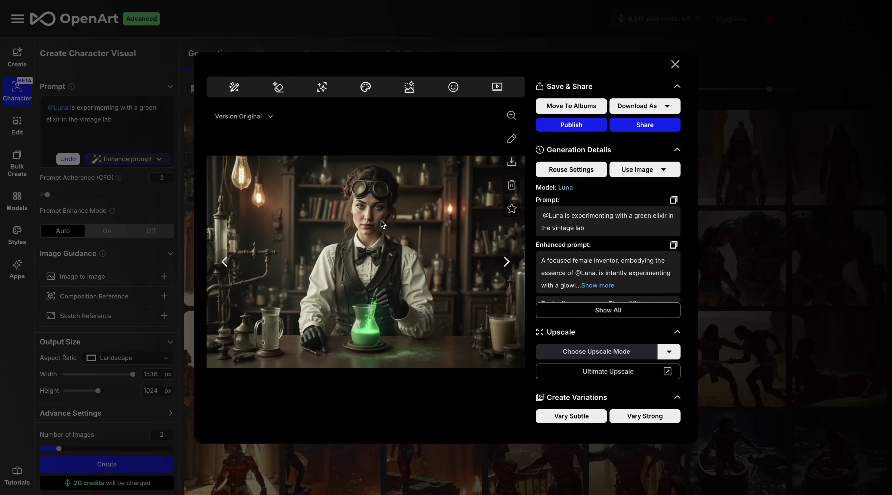
key(Escape)
click(113, 119)
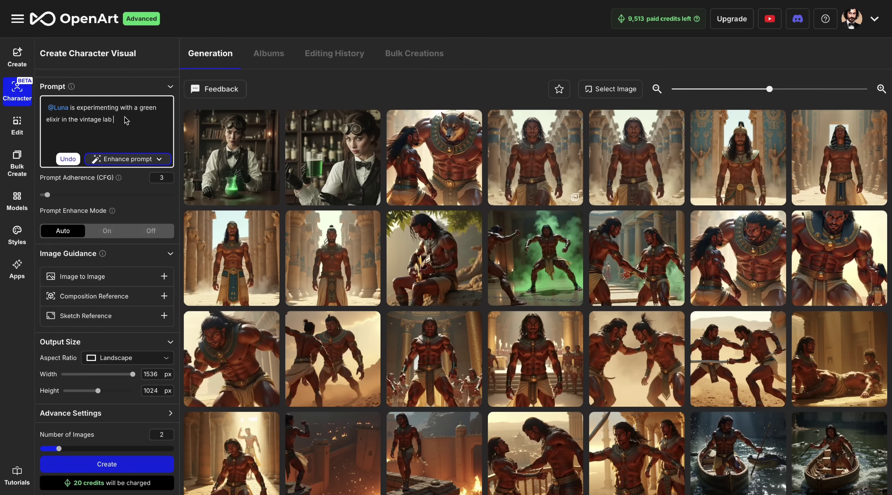
drag(113, 119, 72, 109)
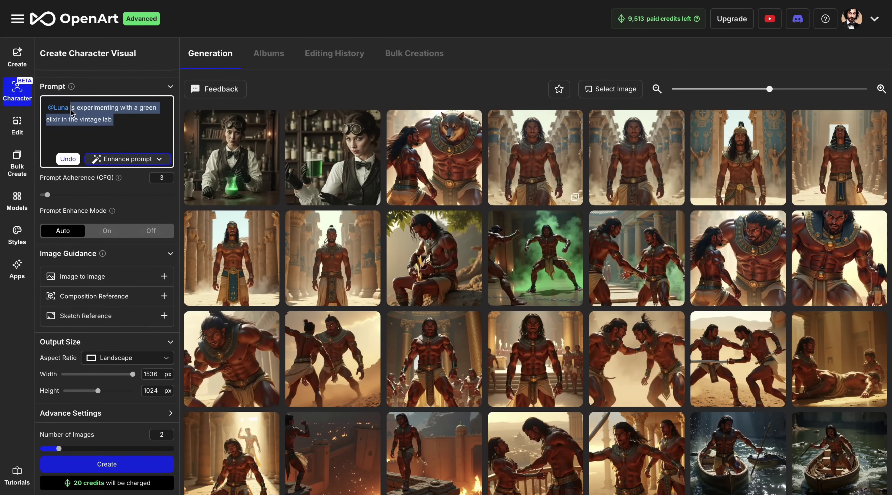
mouse_move(187, 191)
key(BackSpace)
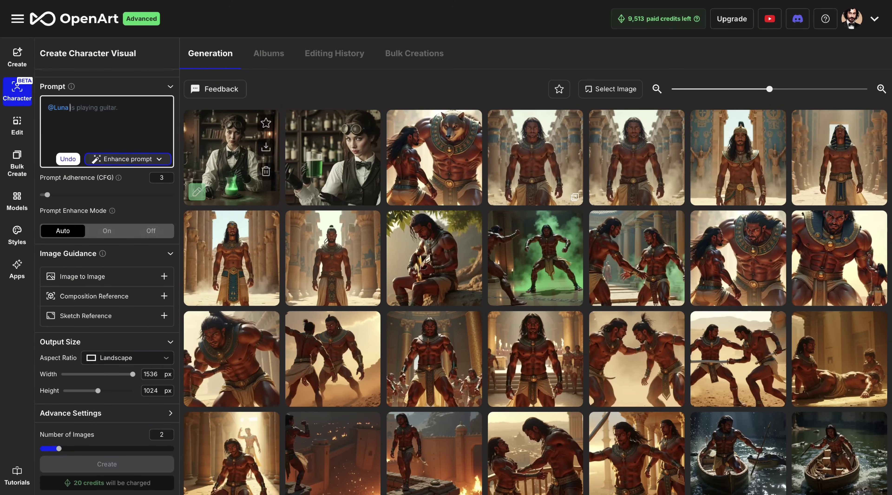
text(is demonstrating )
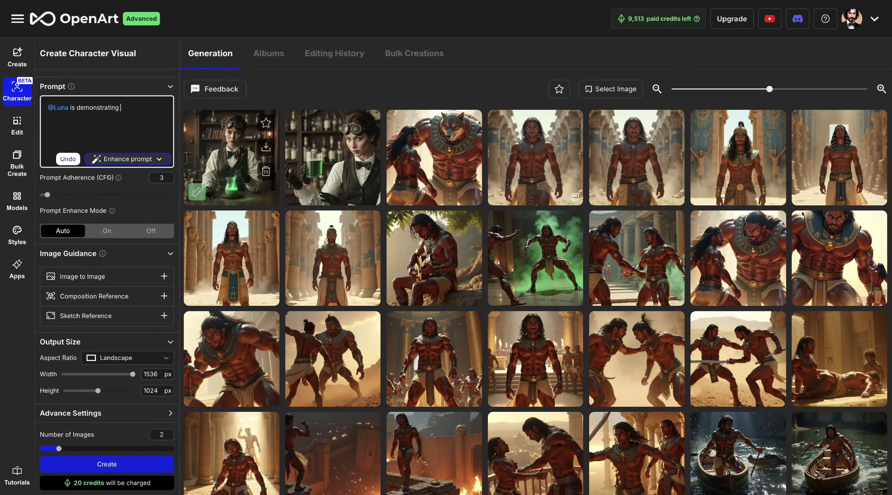
text(in a street action)
click(107, 463)
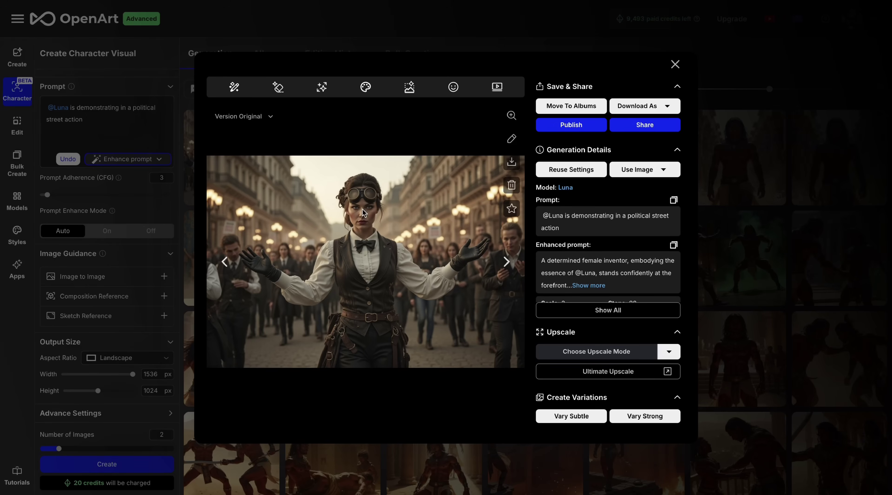
key(Escape)
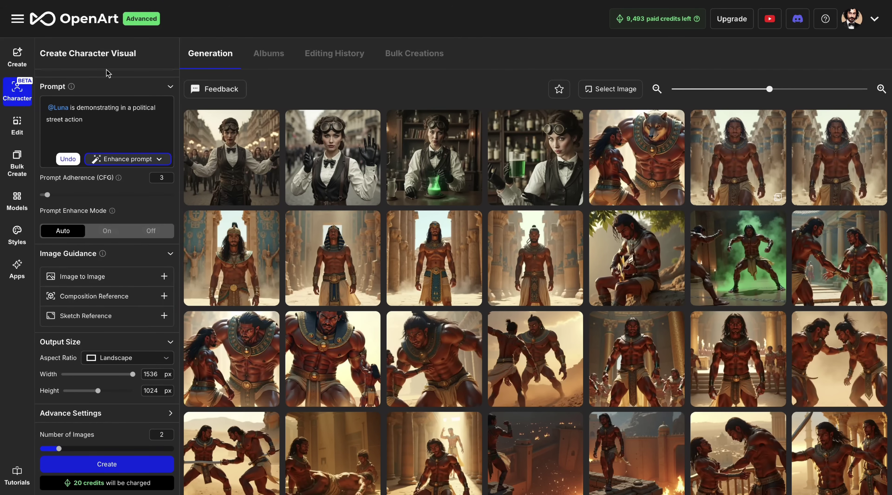
Create the character 'anubaris' from the single Egyptian warrior freepik png reference image
click(98, 27)
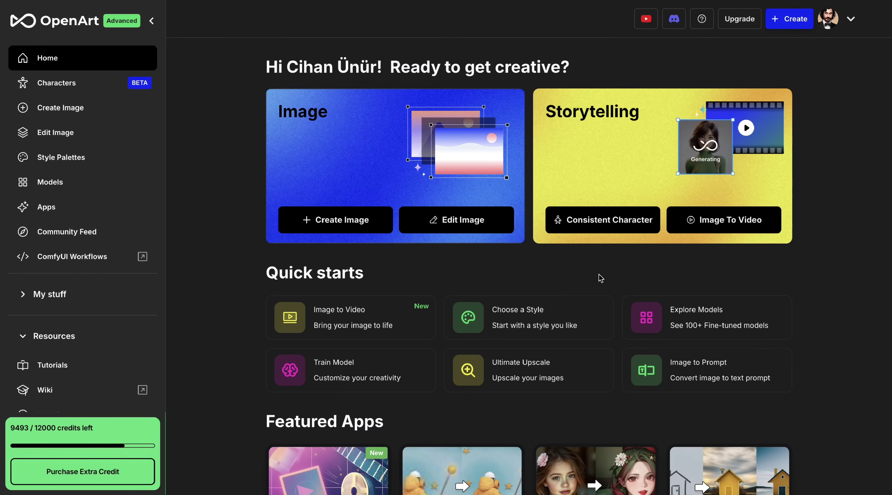
click(619, 222)
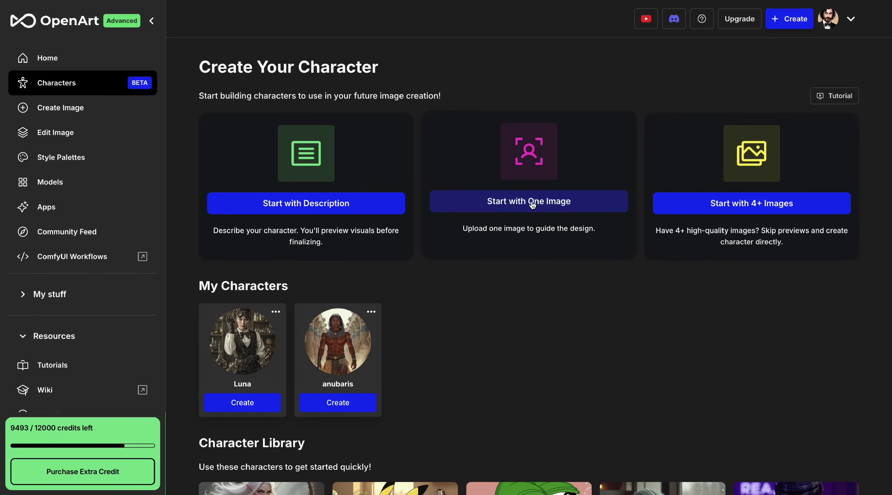
click(531, 203)
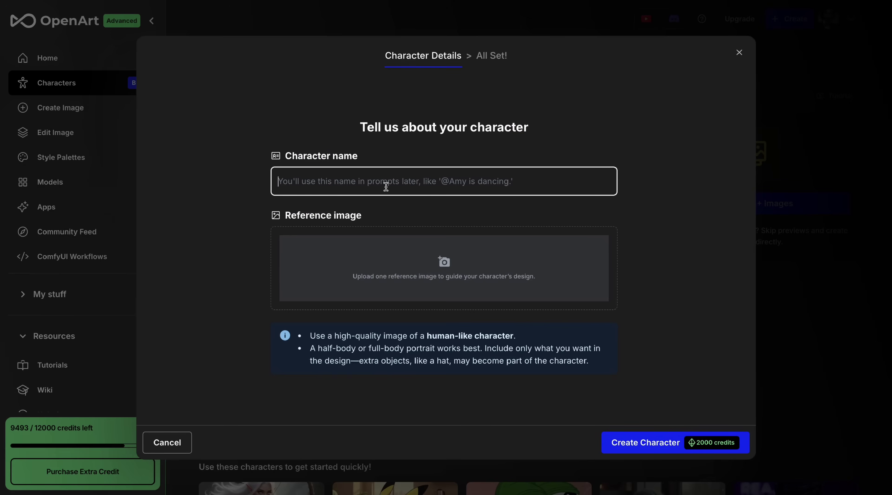
text(anubaris)
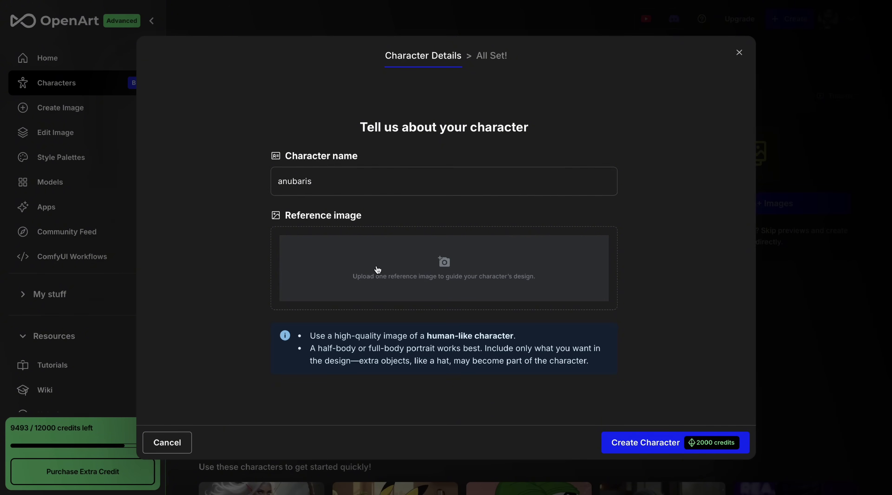
click(378, 269)
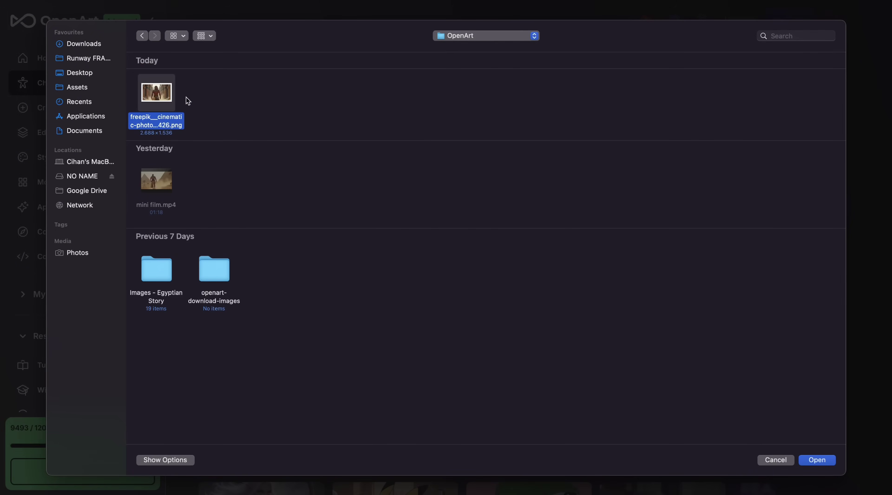
double_click(161, 96)
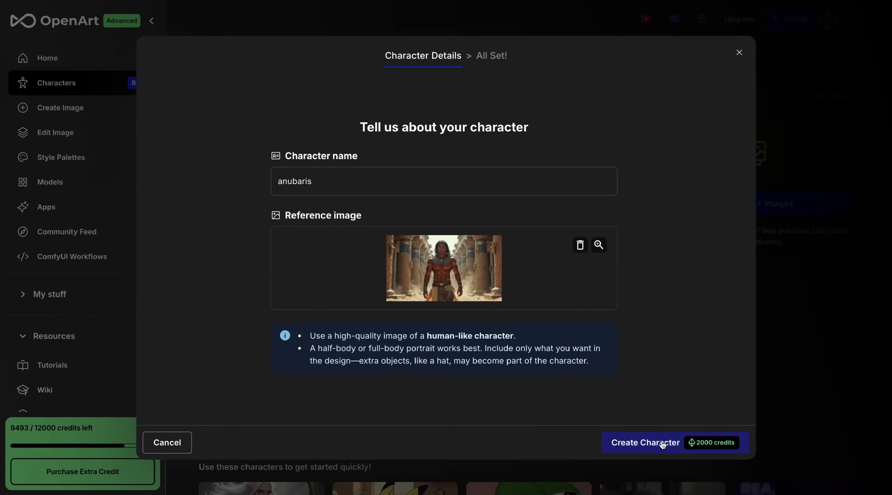
click(690, 442)
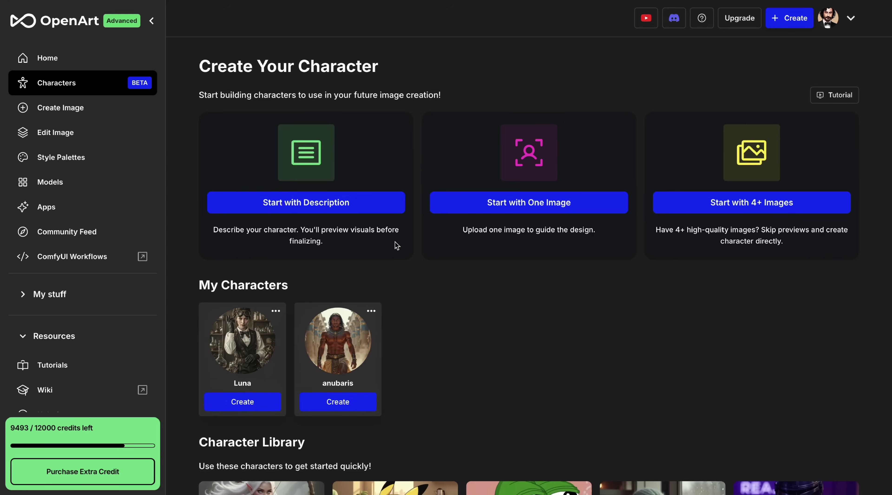
click(354, 406)
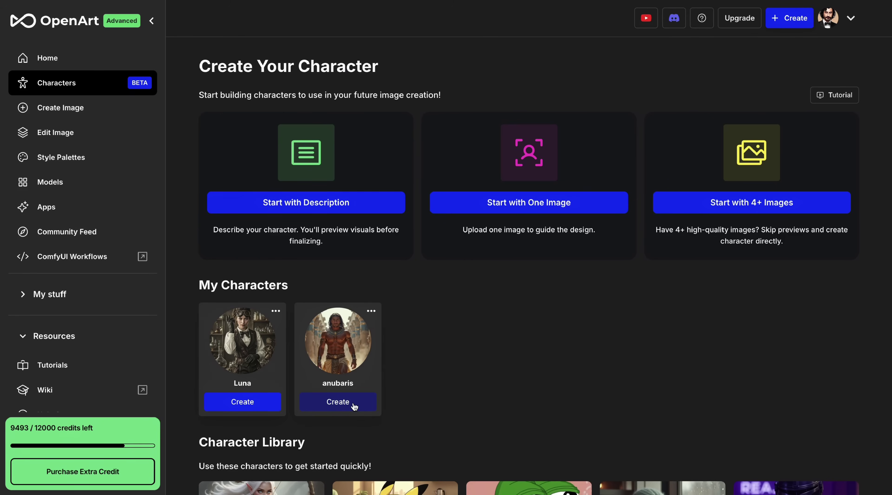
click(355, 406)
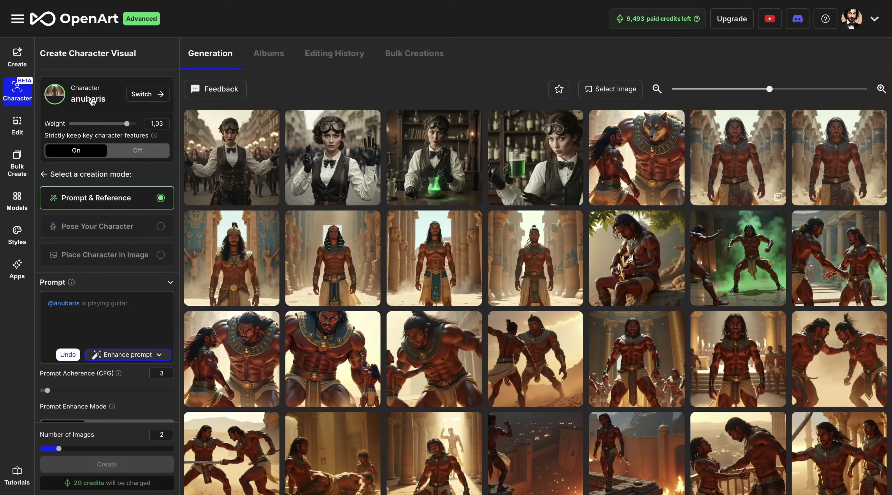
click(114, 307)
scroll(114, 306, down, 3)
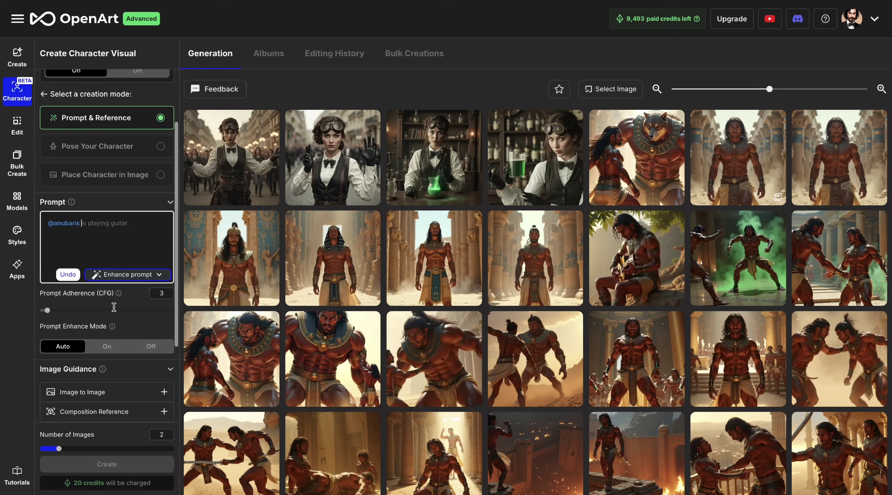
text(is playing drums)
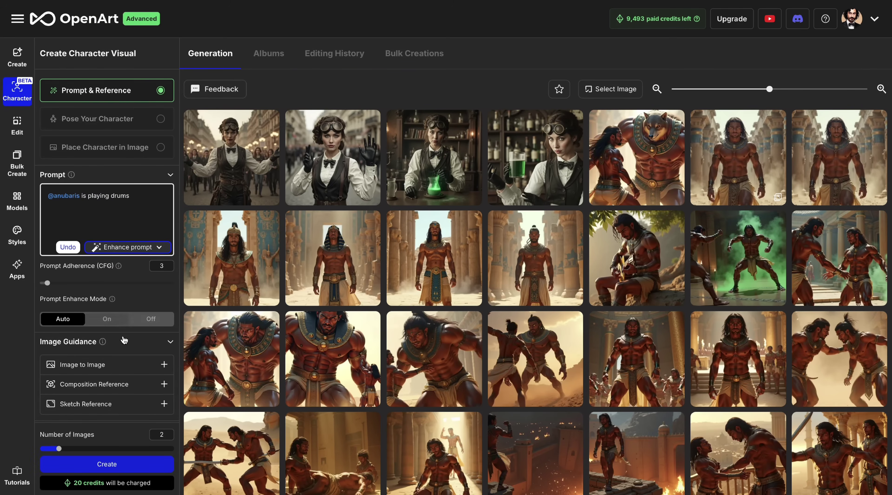
scroll(116, 327, up, 3)
click(106, 464)
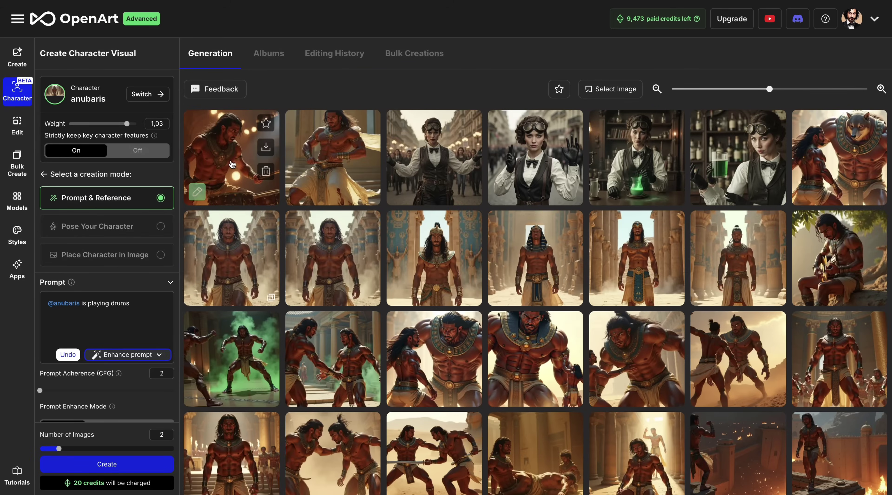
Browse both drum images in the viewer, returning to the stage drummer, then close it
click(232, 164)
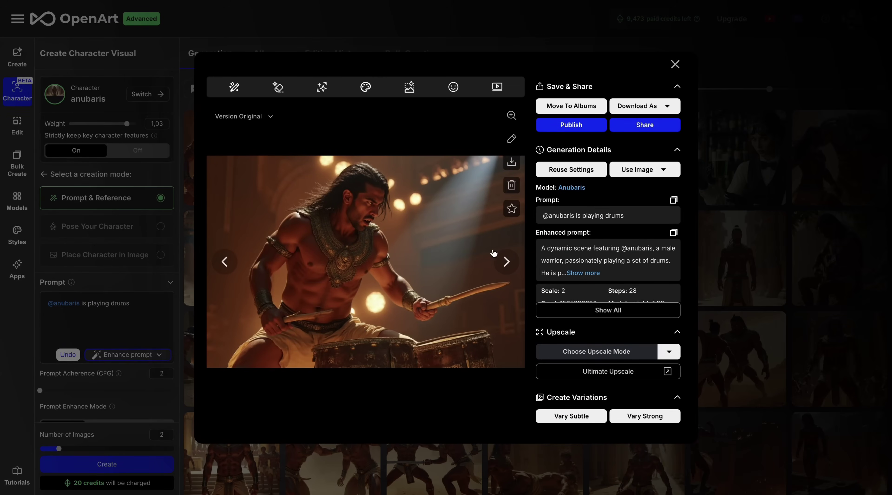
click(506, 261)
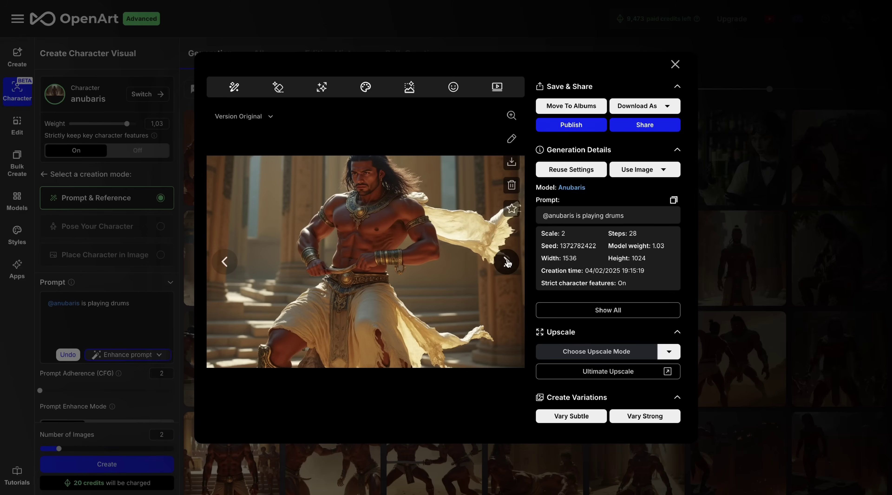
click(225, 261)
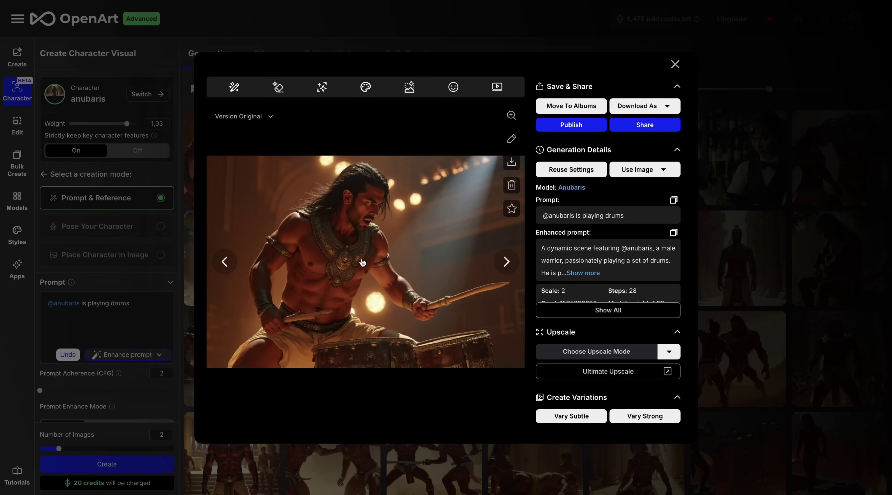
key(Escape)
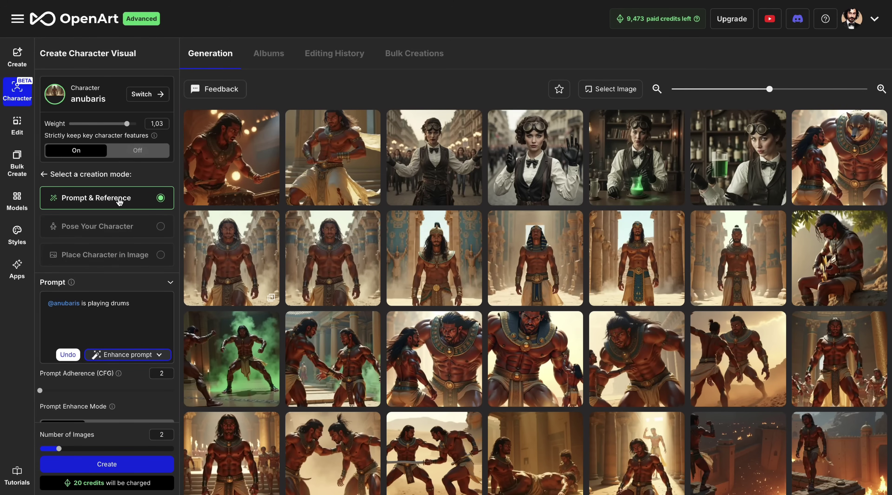
Open the pose editor for anubaris and set the body model to Male (Athletic)
click(93, 228)
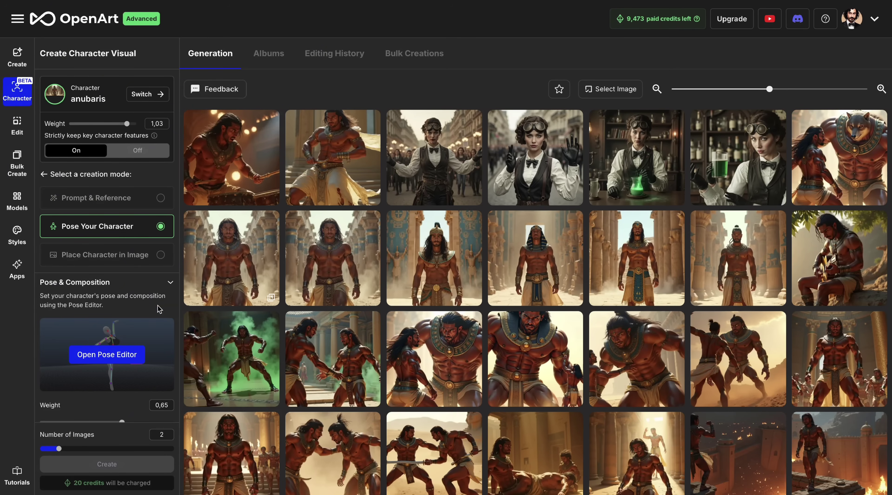
click(119, 357)
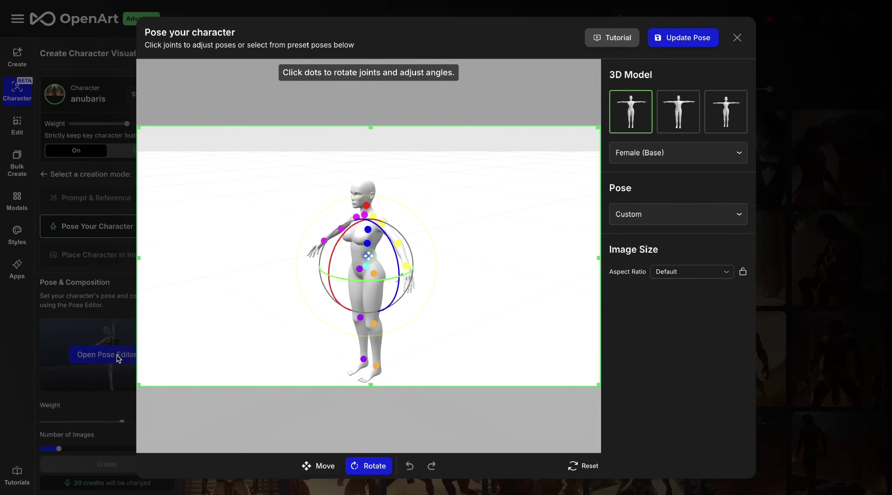
click(703, 154)
click(706, 382)
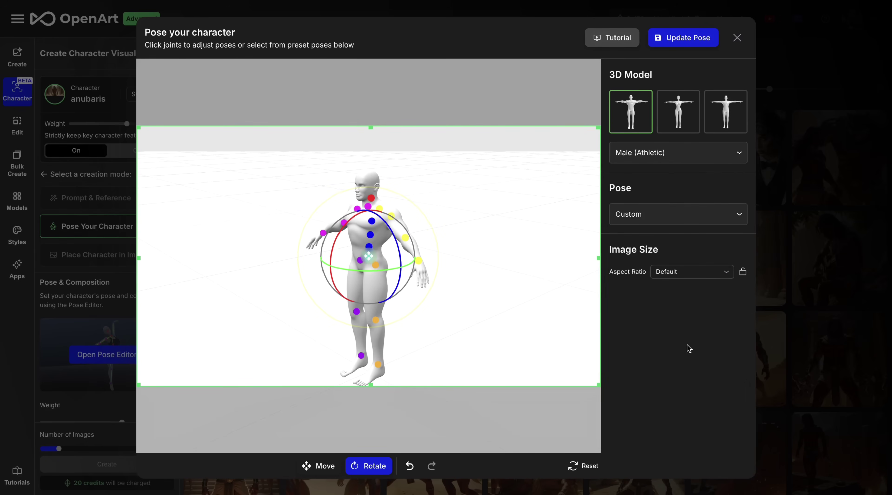
Apply the 'Leaning Forward, Right Hand Supporting' preset with Landscape aspect ratio and update the pose
click(713, 218)
scroll(713, 219, down, 10)
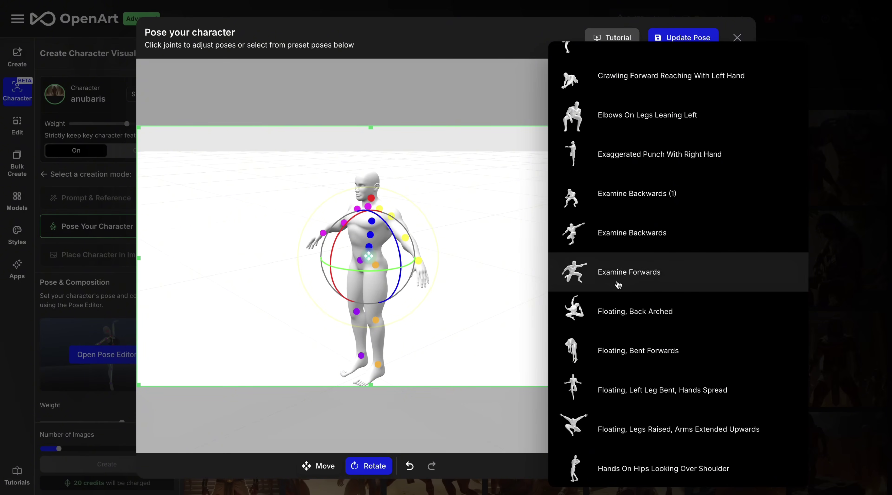
scroll(618, 284, down, 11)
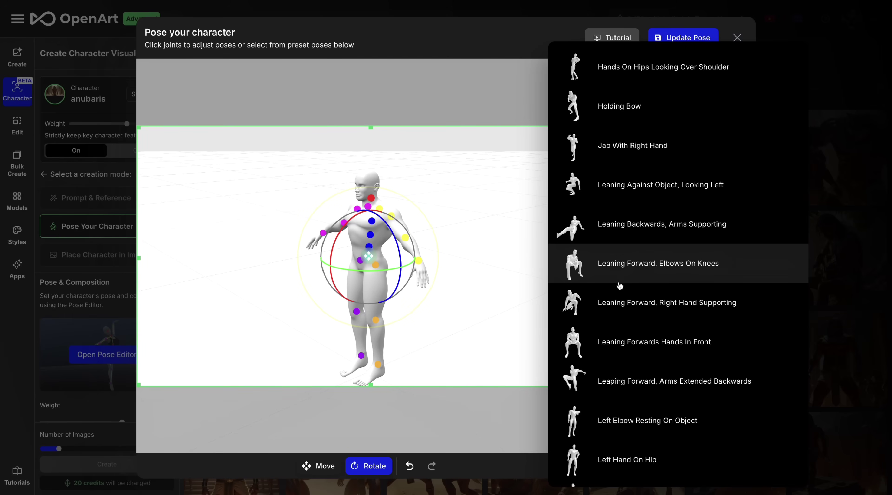
click(680, 310)
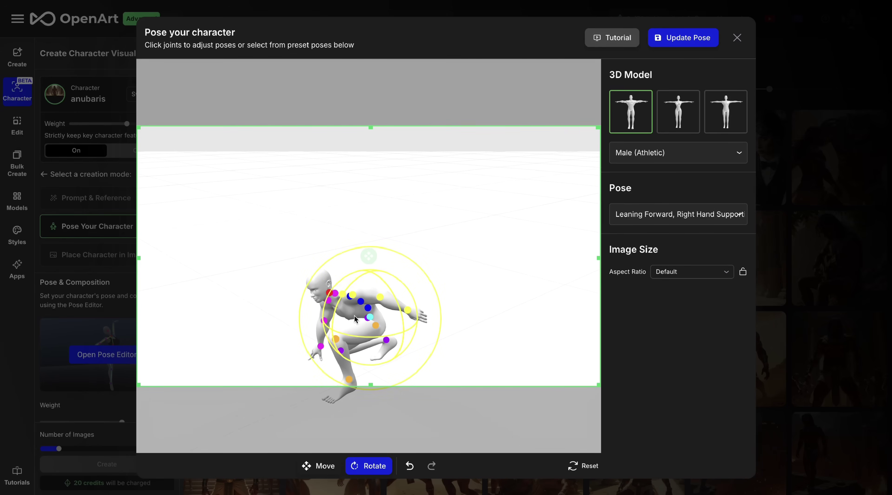
click(682, 272)
click(691, 329)
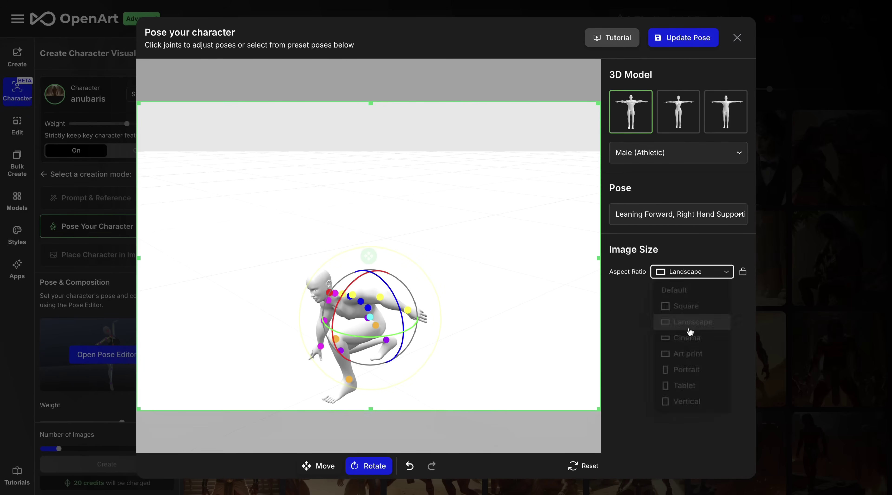
click(686, 38)
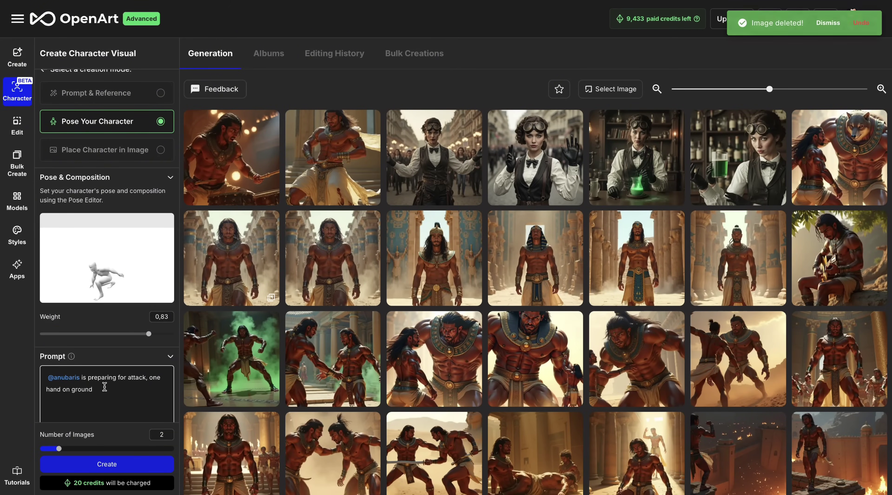
Upscale the crouching anubaris desert-arena image by 4x
scroll(144, 389, down, 2)
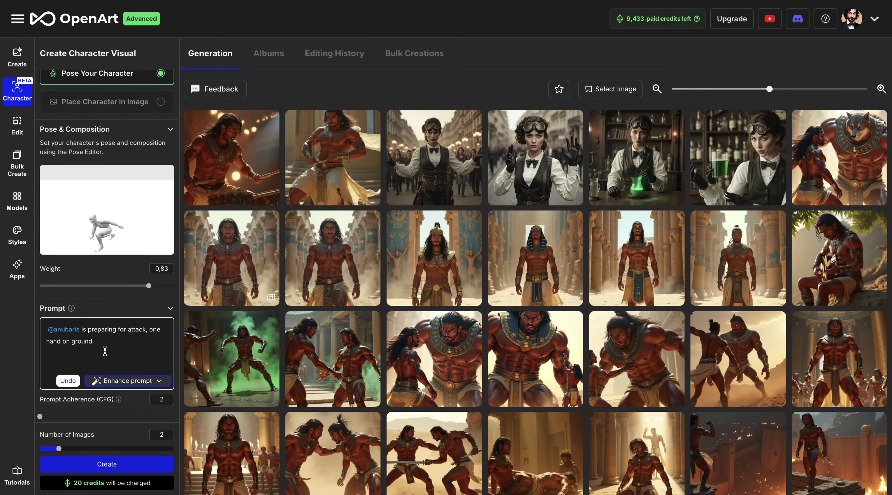
scroll(105, 347, down, 1)
scroll(105, 347, up, 1)
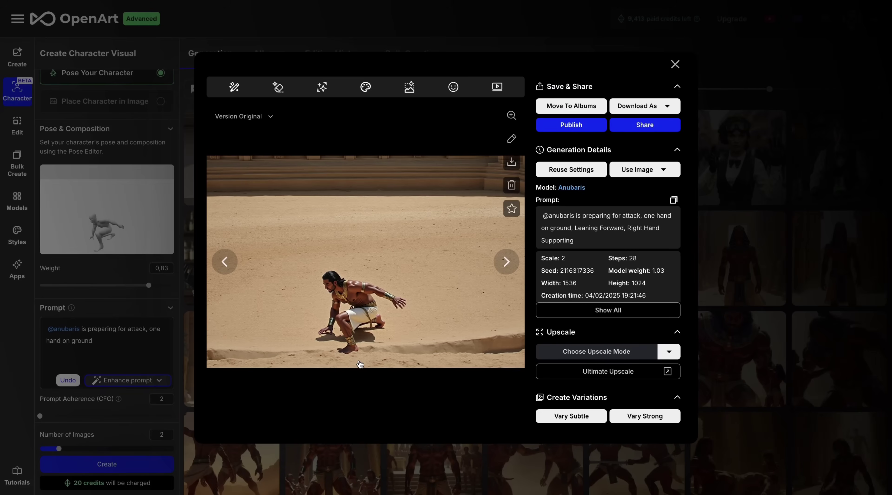
click(669, 351)
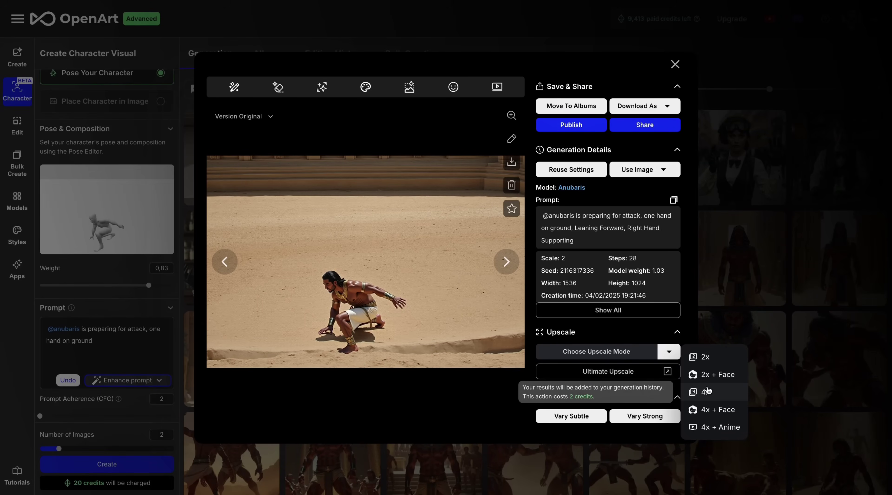
click(713, 393)
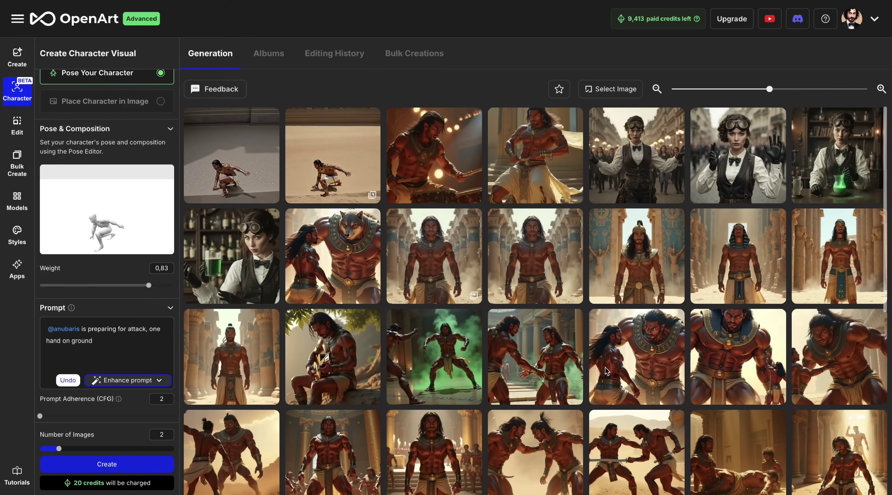
scroll(607, 370, down, 5)
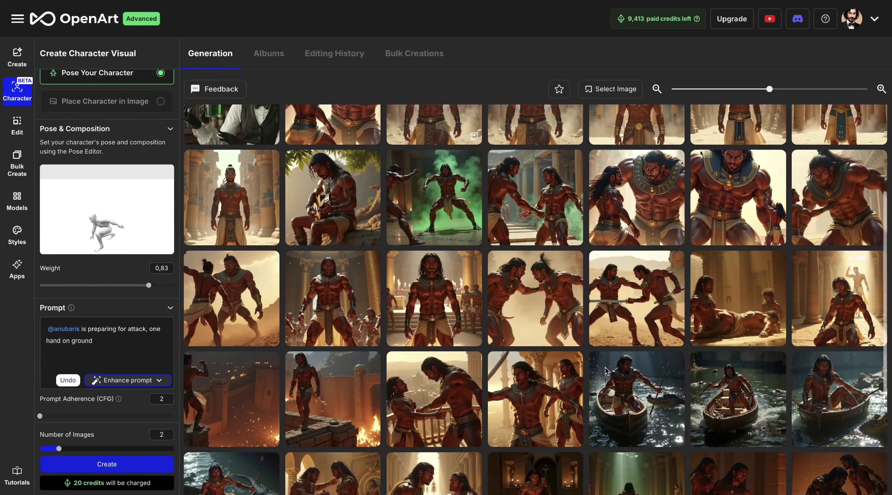
scroll(606, 371, up, 15)
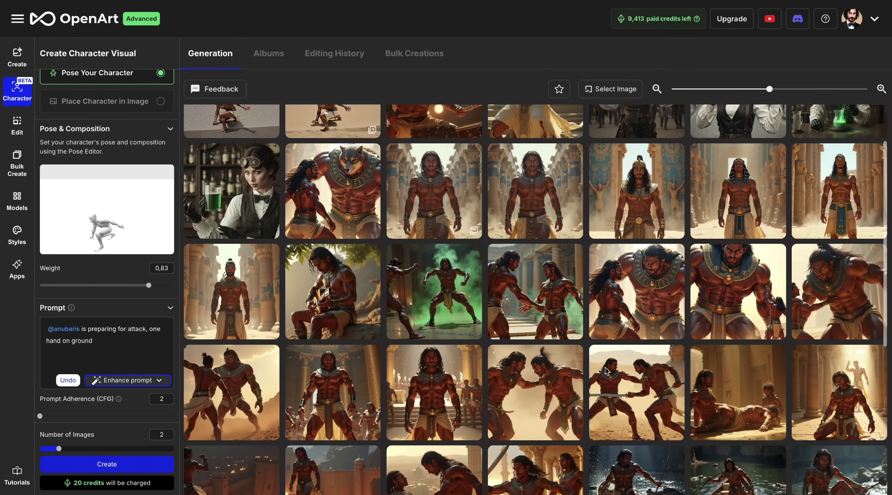
scroll(606, 370, up, 1)
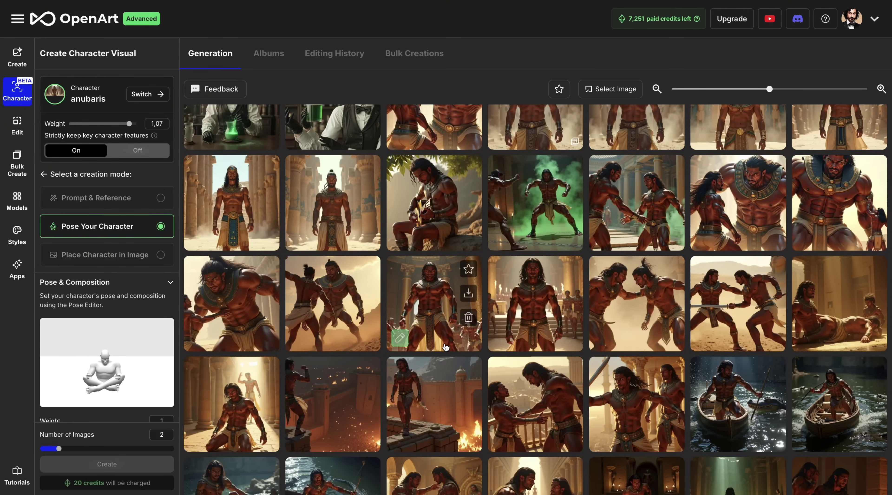
Send the guitar-playing anubaris image to Kling 1.6 Image To Video
click(396, 229)
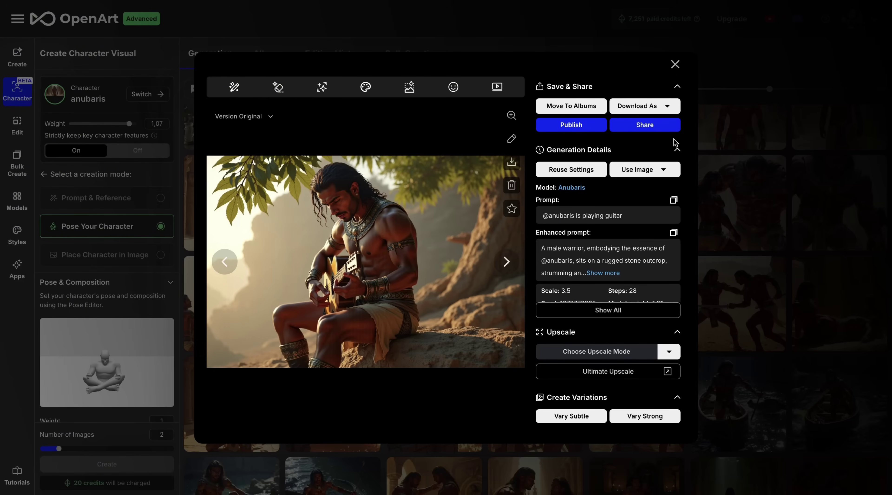
click(498, 87)
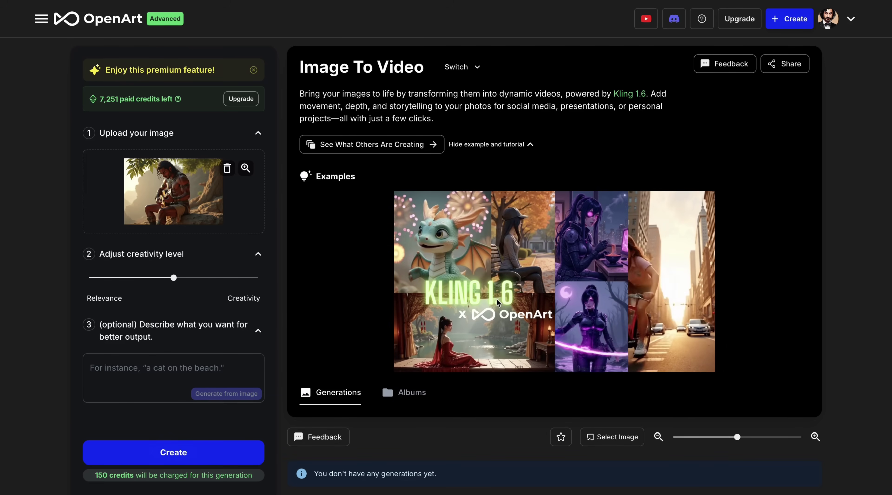
Generate a video from 'the man is playing a guitar while camera is orbitting around him' and play it
mouse_move(176, 281)
click(134, 363)
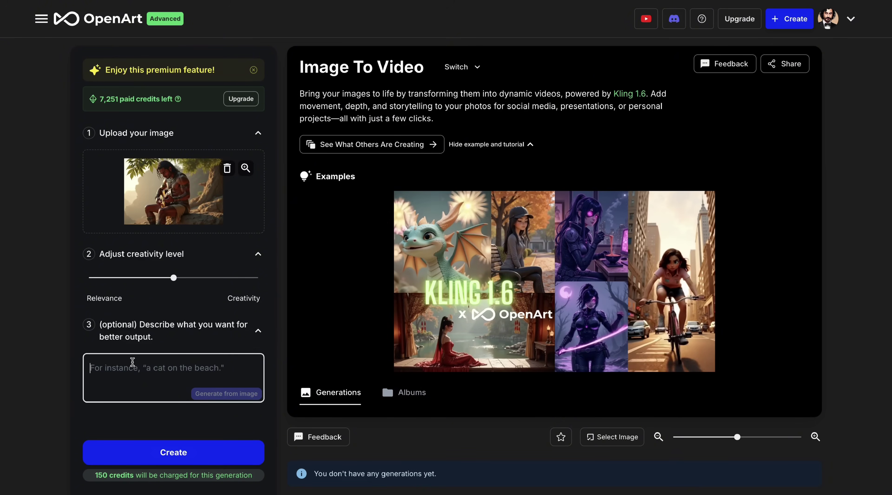
text(the man is playing a)
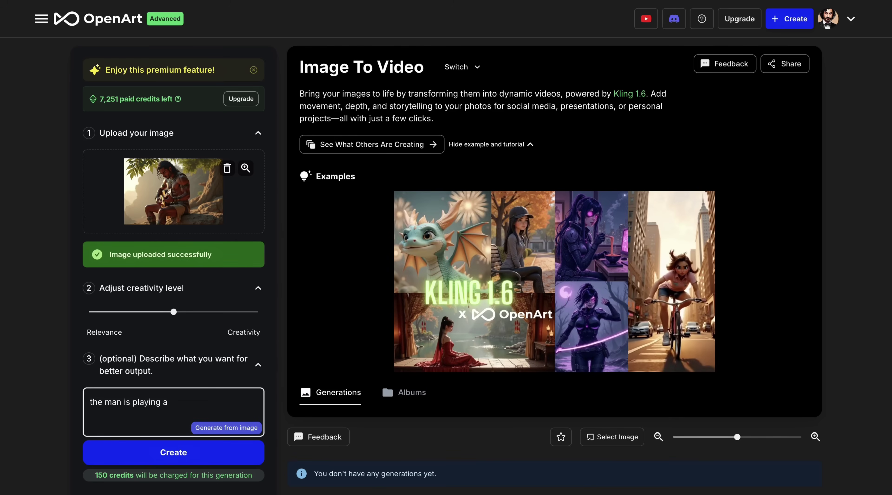
text( guitar while cam)
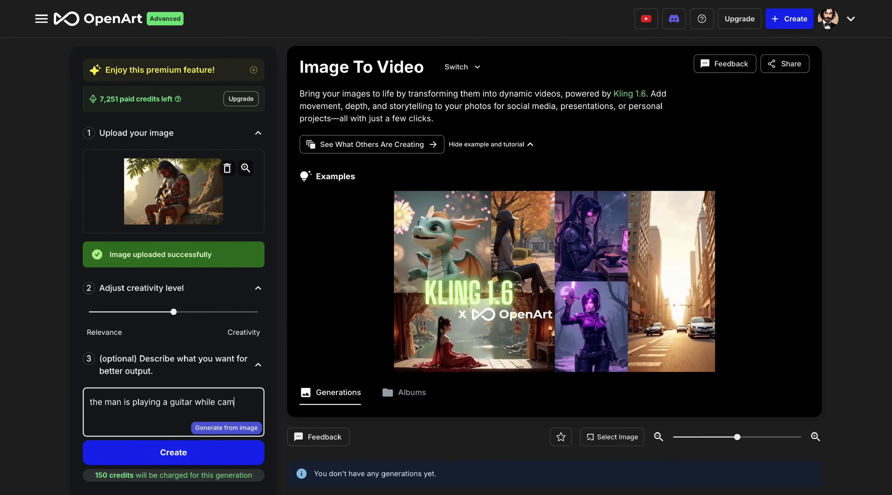
text(era is orbitti)
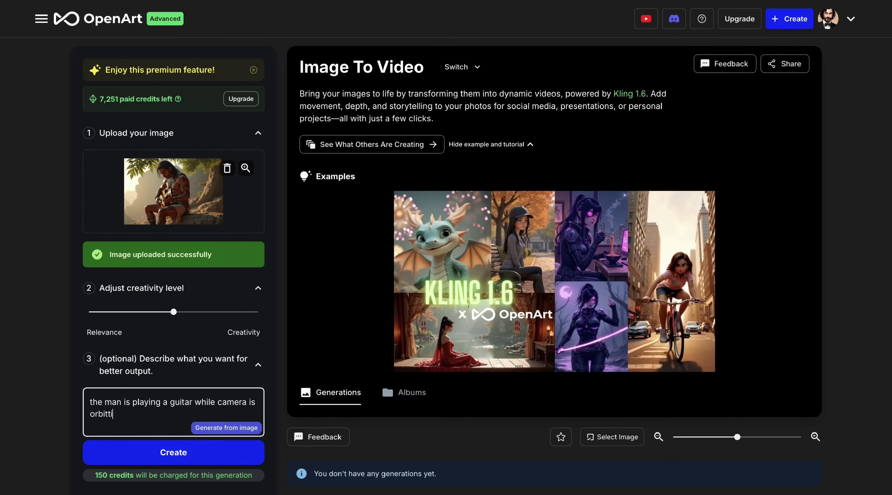
text(ng around him)
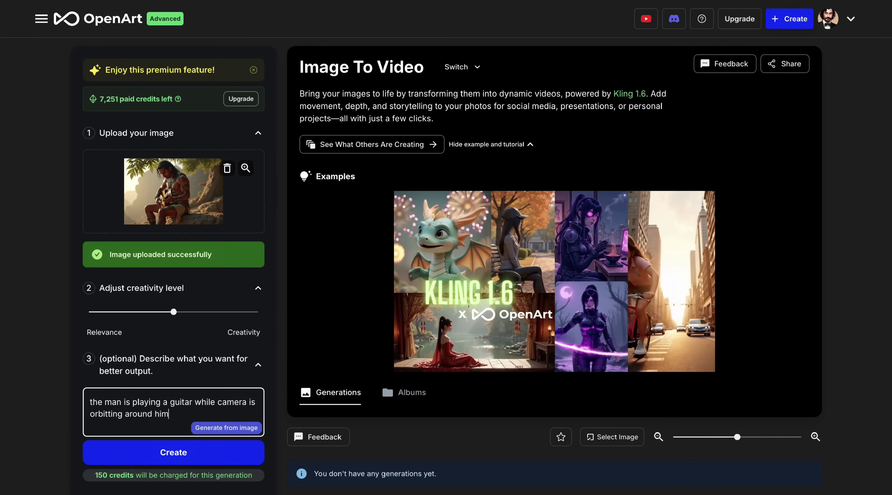
click(172, 452)
click(173, 447)
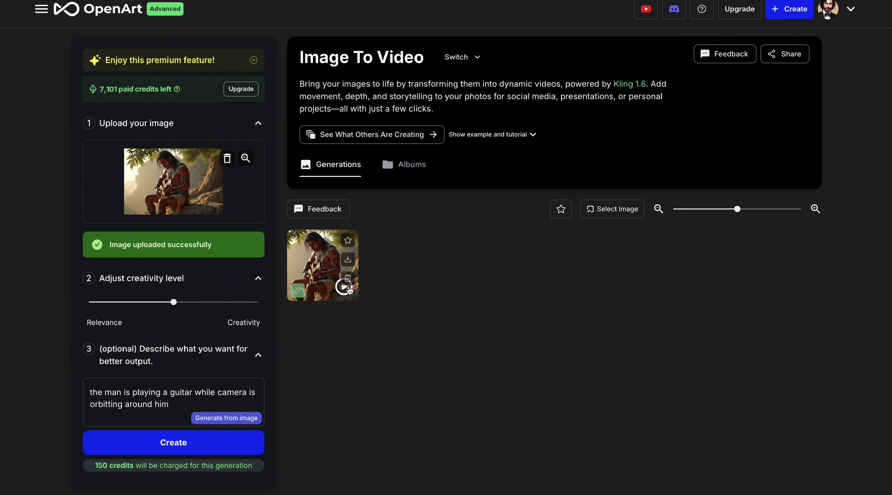
click(344, 285)
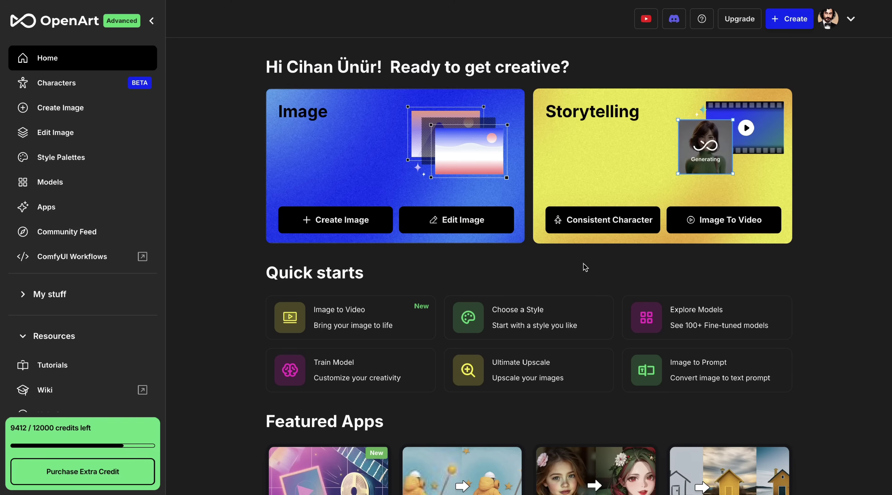
Start a new character from 4+ images and name it 'ebru'
click(584, 225)
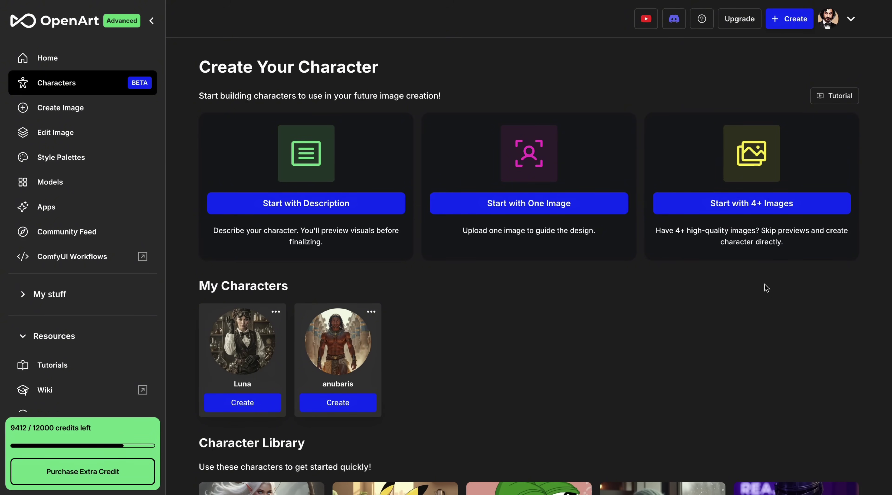
click(709, 205)
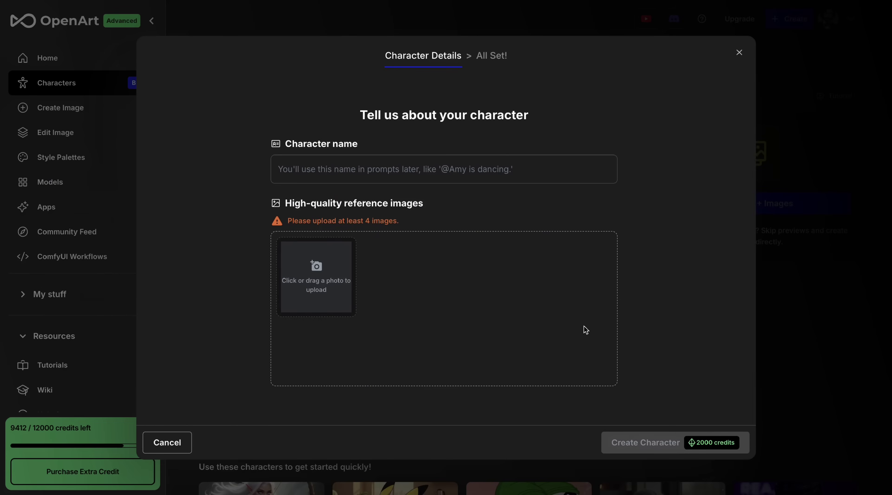
click(342, 175)
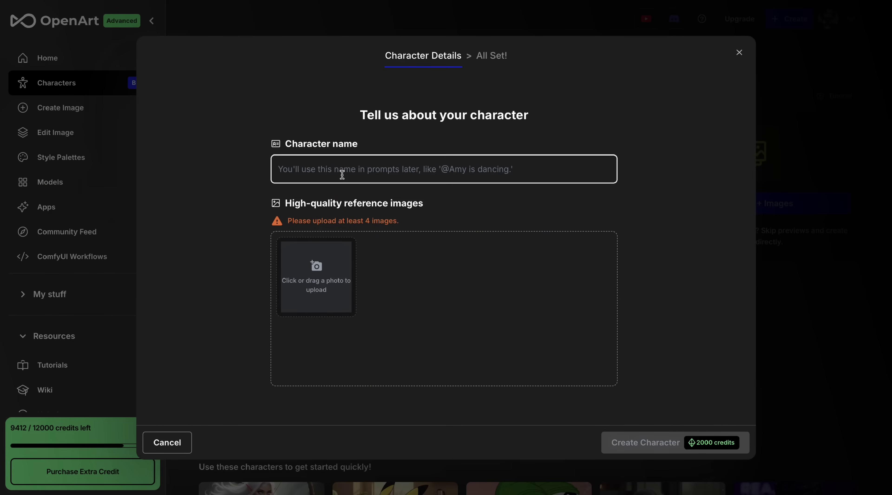
text(ebru)
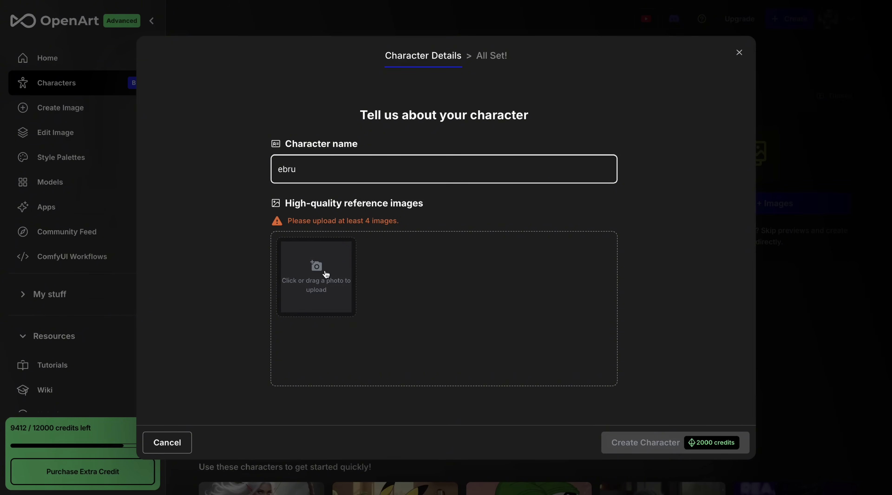
Upload the 11 blue-haired reference photos from the Desktop and create the ebru character
click(322, 280)
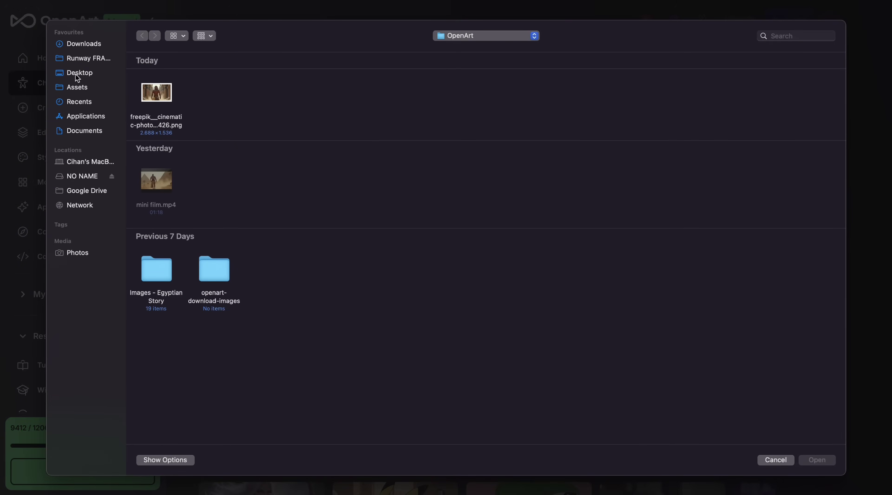
click(75, 73)
click(160, 94)
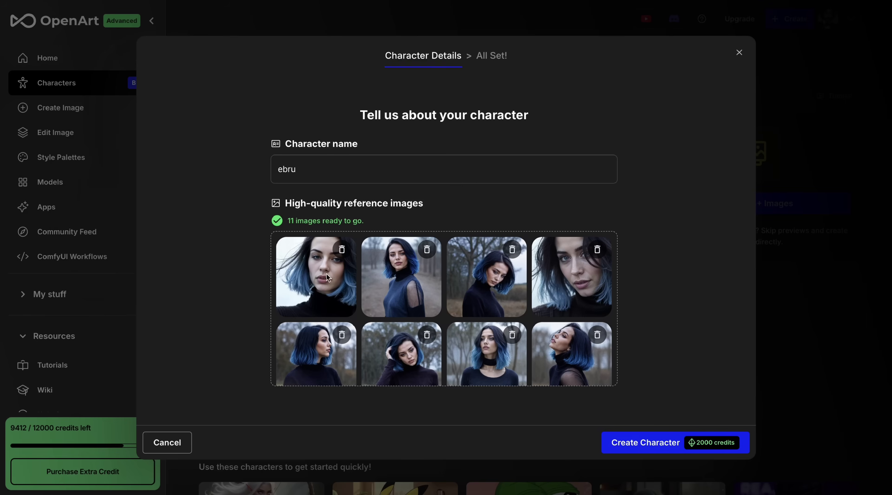
scroll(386, 251, down, 3)
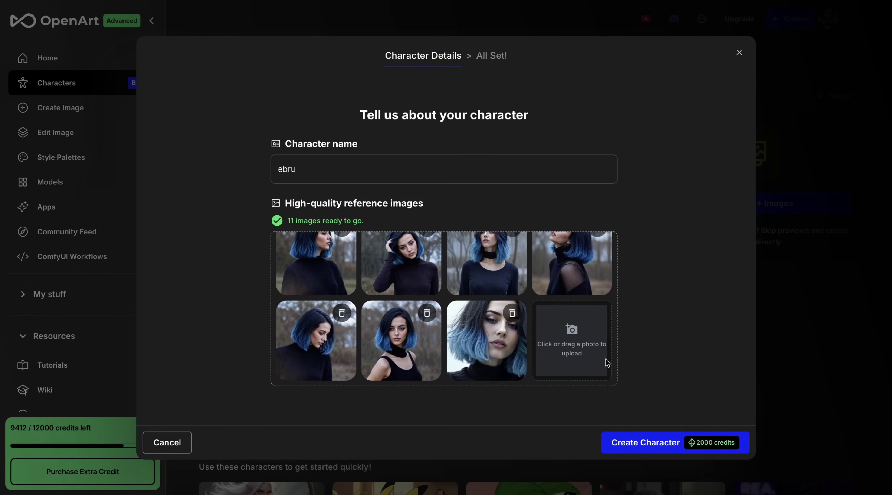
click(643, 446)
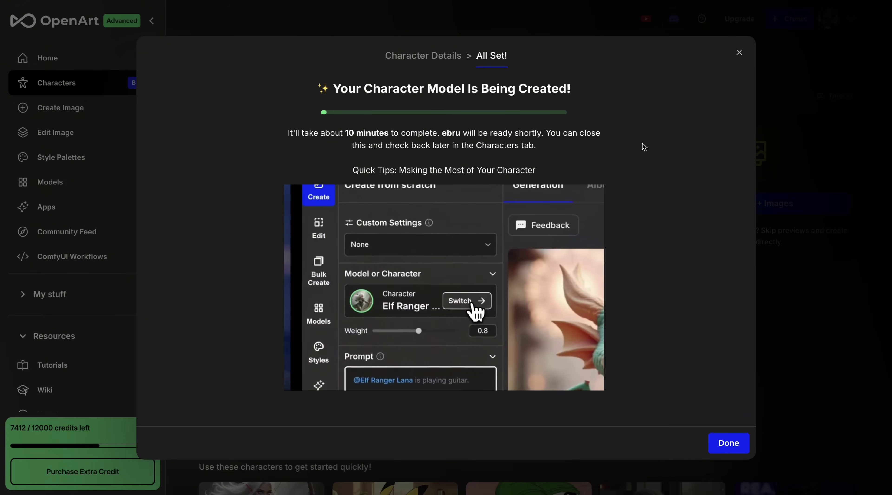
key(Escape)
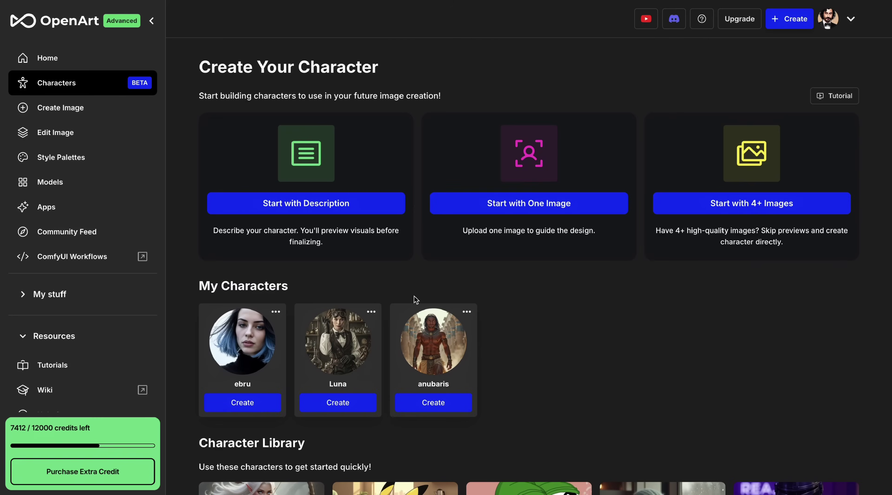
Paste the rooftop sniper-rifle scene into ebru's prompt and generate the images
click(255, 400)
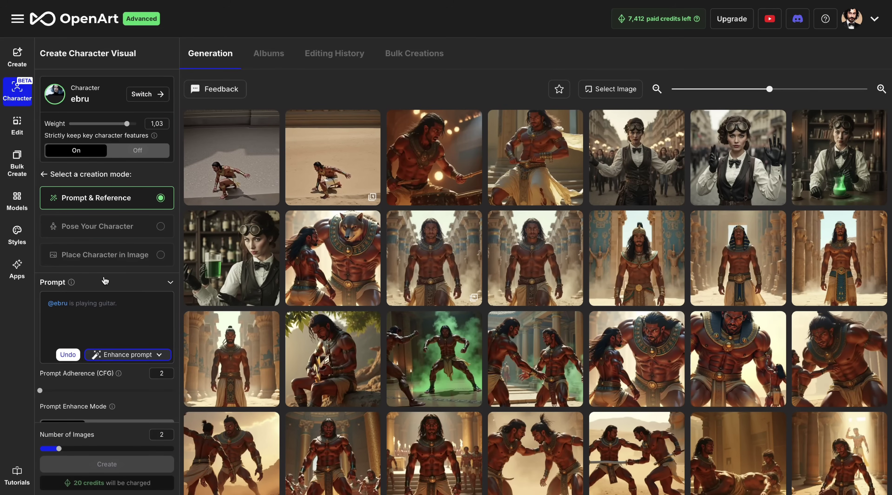
click(114, 312)
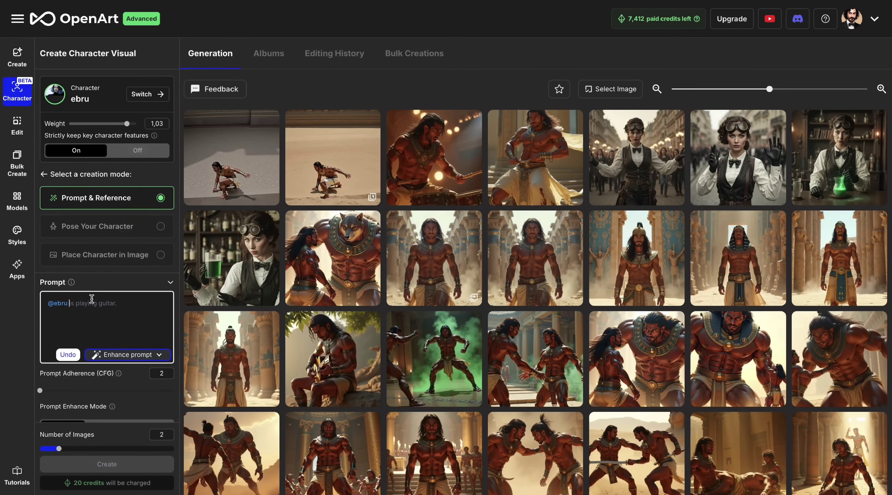
text(is aiming with a sniper rifle on top of the roof, cinematic photo)
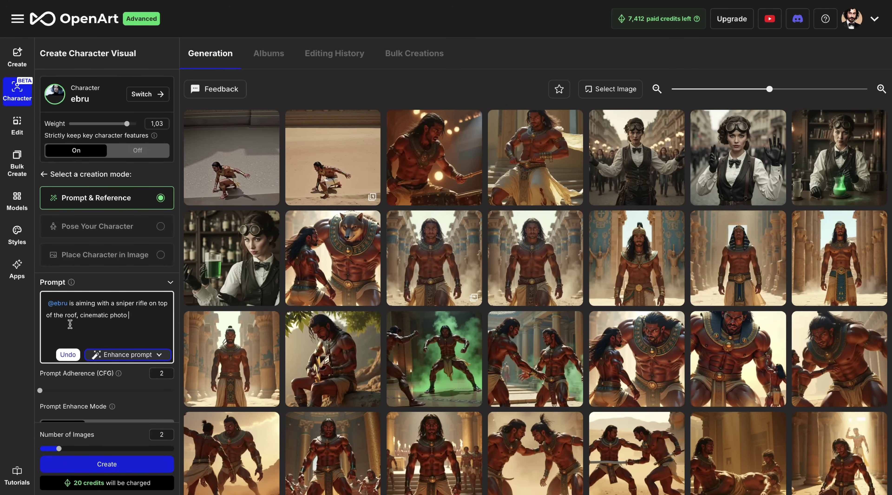
scroll(146, 346, down, 5)
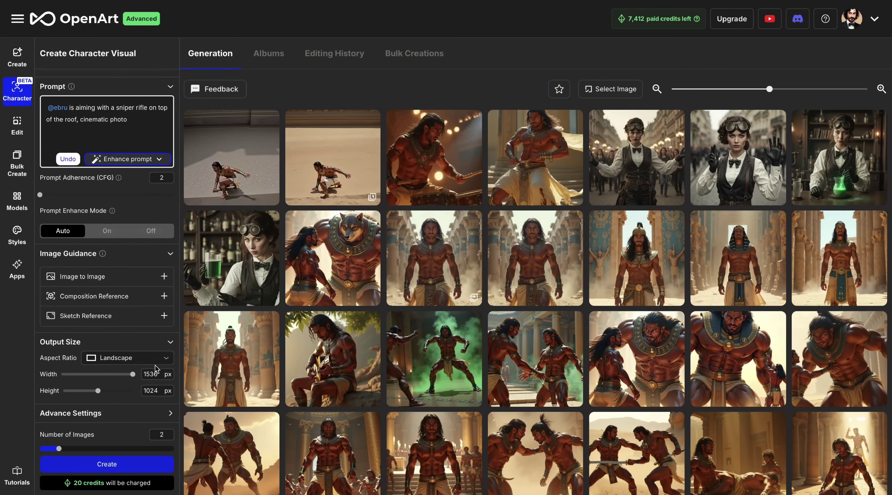
click(111, 468)
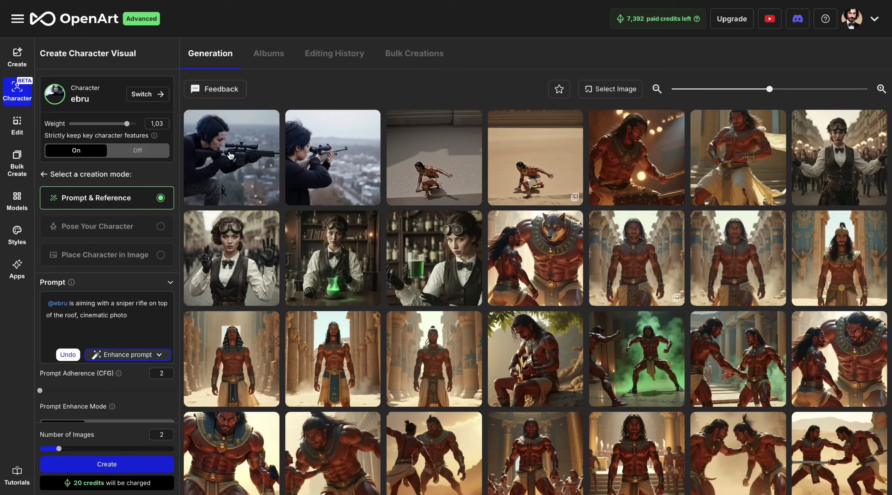
Preview the first sniper image, then delete the end of the prompt text
click(230, 155)
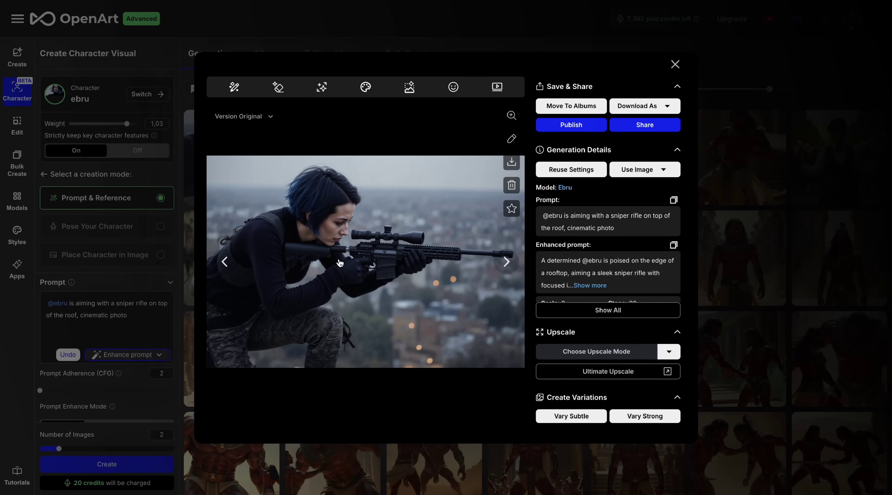
key(Escape)
drag(134, 315, 79, 306)
key(BackSpace)
key(BackSpace)
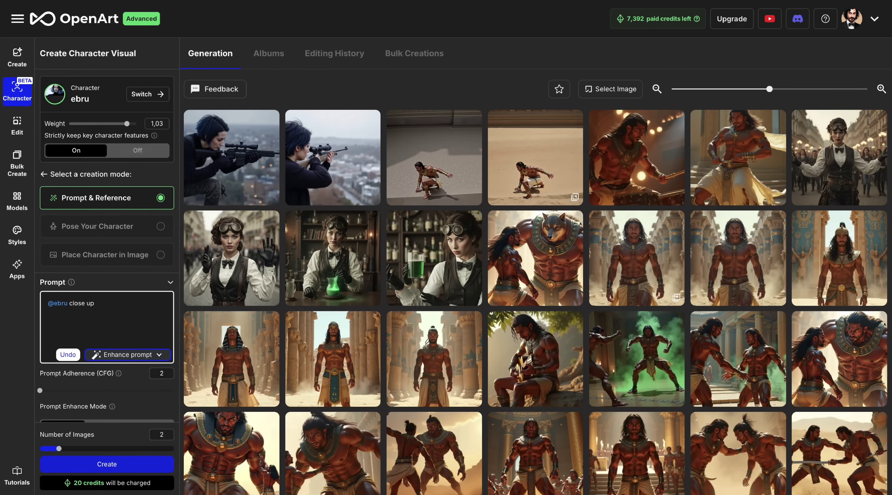
Replace the prompt with the cafe close-up scene and generate the images
key(ctrl+a)
text(close up shot @ebru is sitting in a cafe, cinematic photo)
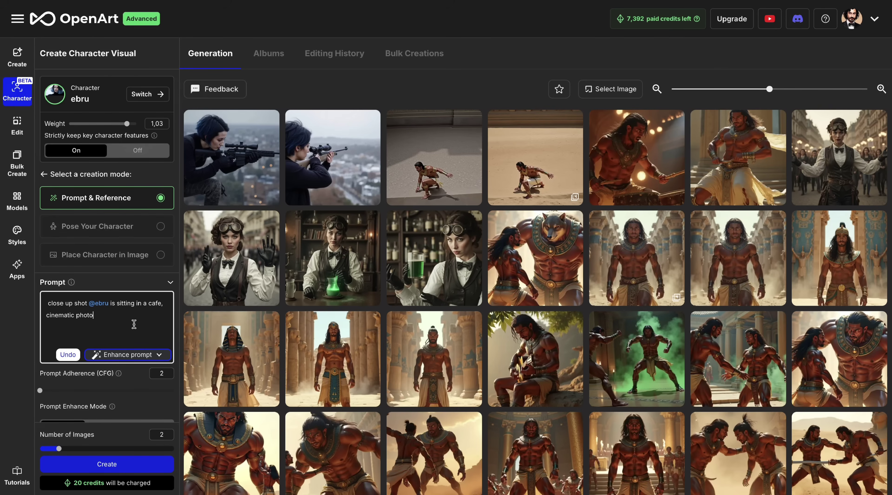
scroll(133, 323, down, 5)
scroll(107, 416, up, 5)
click(107, 464)
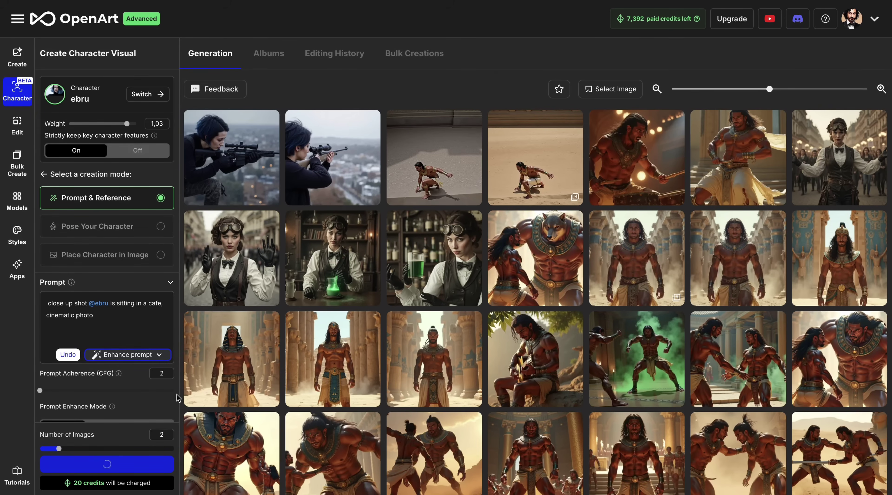
View both cafe portraits full-screen, returning to the first one
click(227, 159)
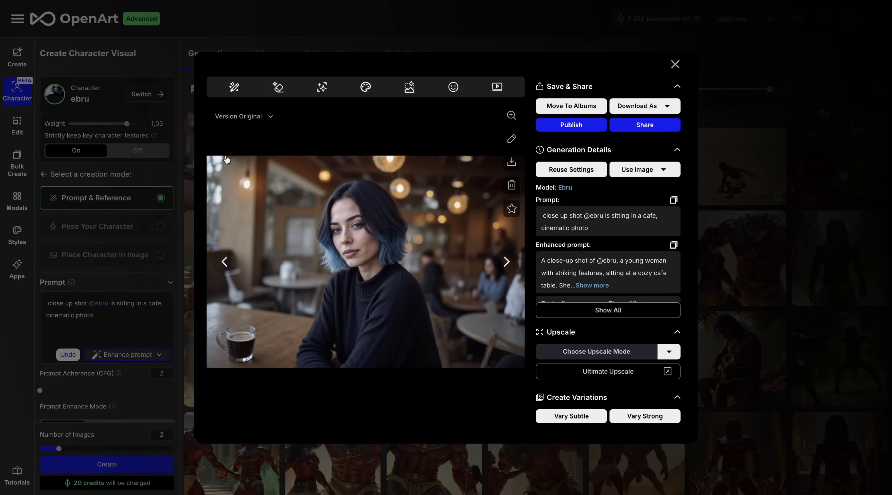
click(512, 116)
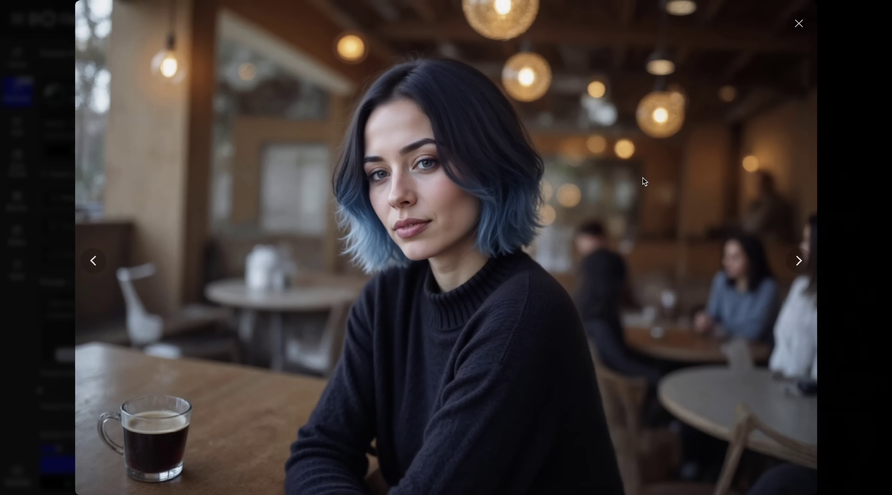
key(Right)
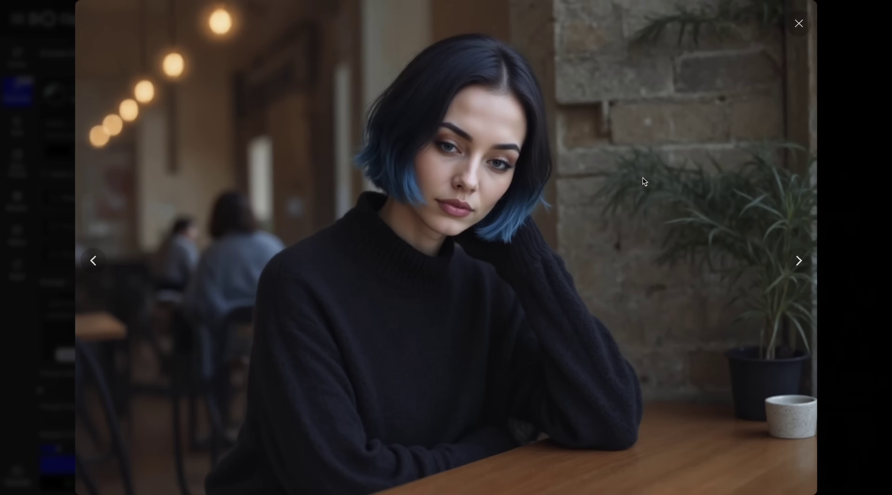
key(Left)
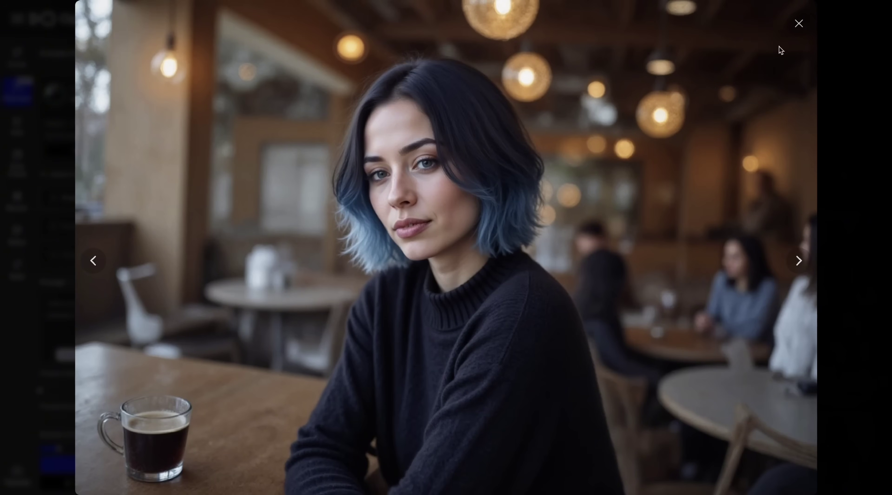
click(799, 23)
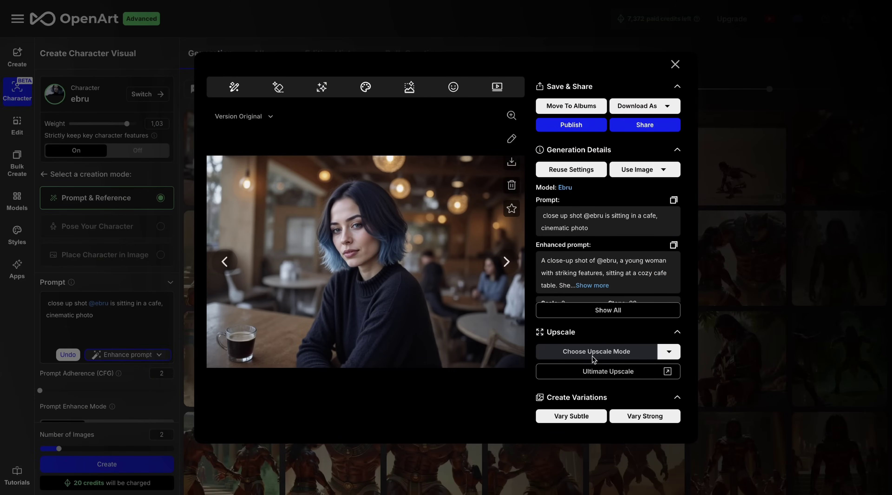
Upscale the cafe portrait 4x, check it full-screen, and switch to Pose Your Character
click(670, 351)
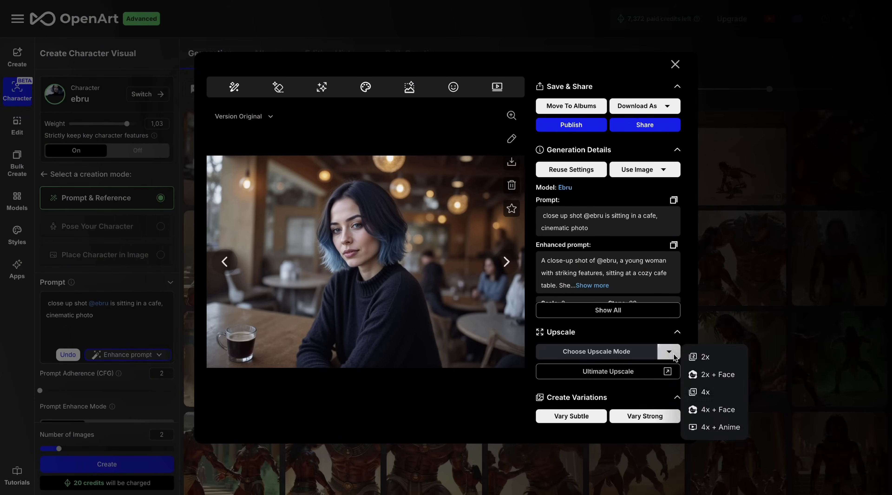
click(713, 397)
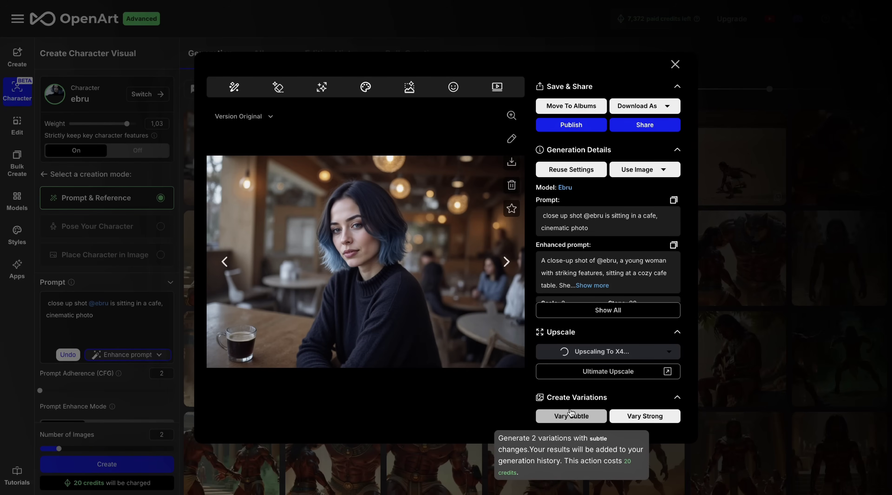
click(512, 115)
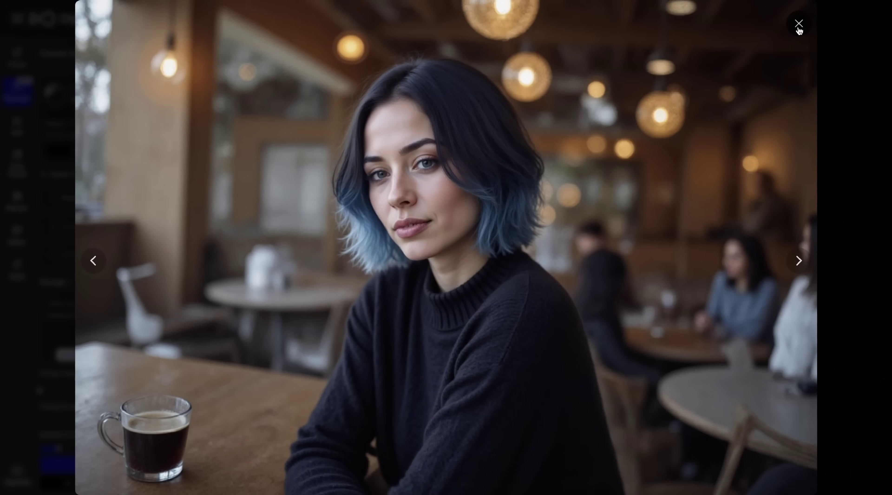
click(799, 25)
click(120, 210)
click(109, 229)
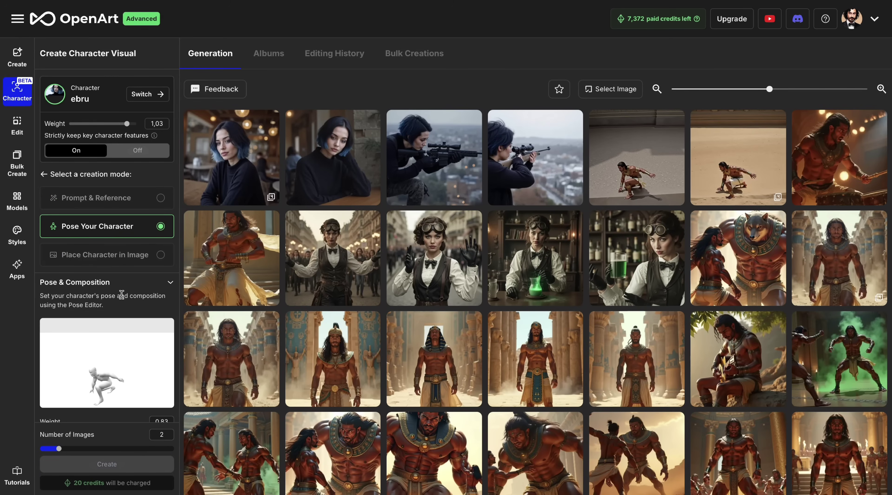
Give ebru a Legs Crossed sitting preset, rotate the view, and shrink and recentre the crop box
click(104, 362)
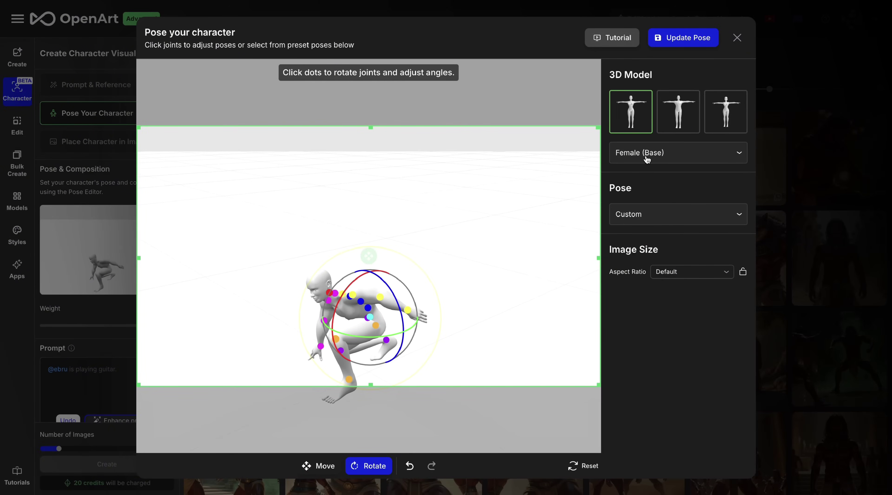
click(652, 213)
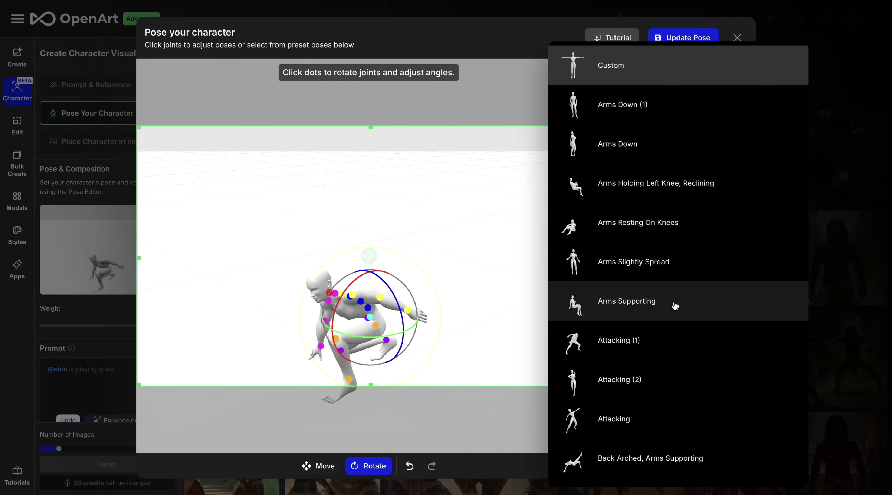
scroll(675, 305, down, 20)
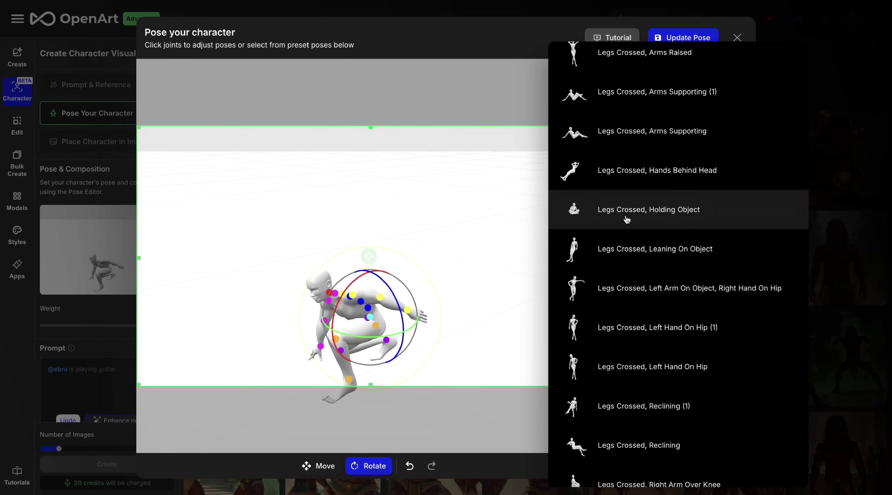
click(618, 219)
drag(314, 255, 347, 366)
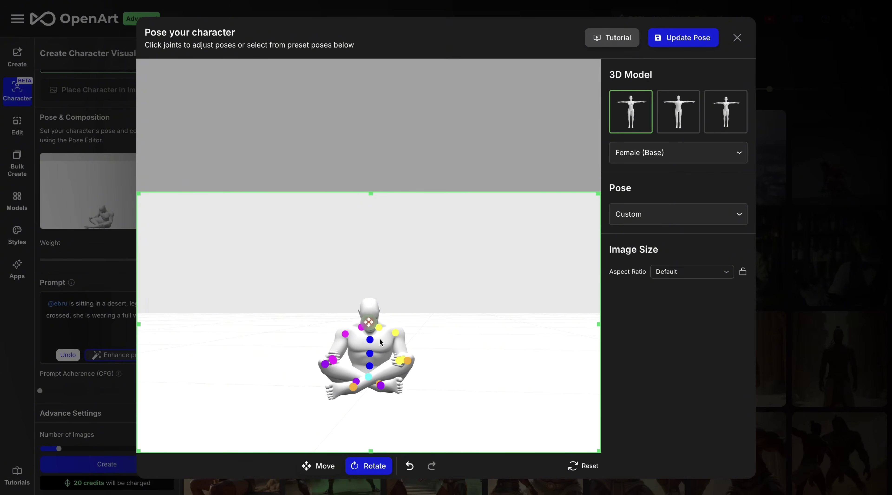
drag(137, 192, 294, 250)
drag(447, 351, 377, 329)
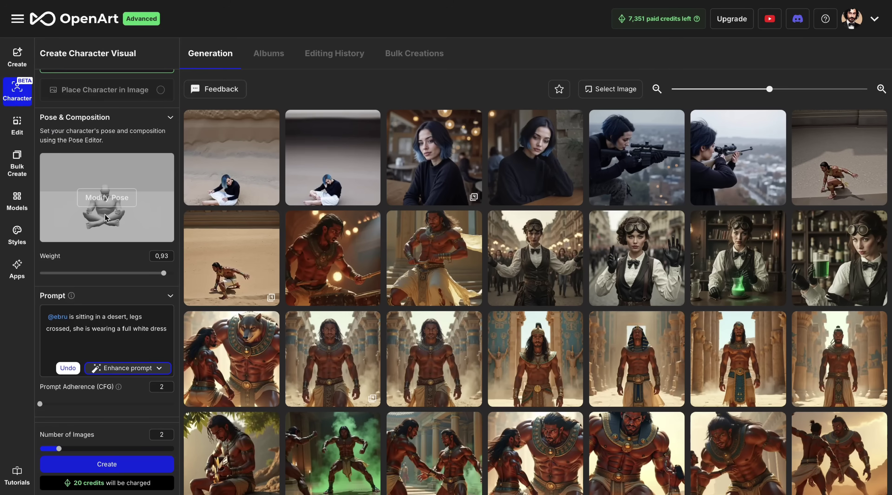
Apply the pose, generate ebru sitting cross-legged on desert dunes in a white dress, and inspect a result
click(111, 331)
click(113, 466)
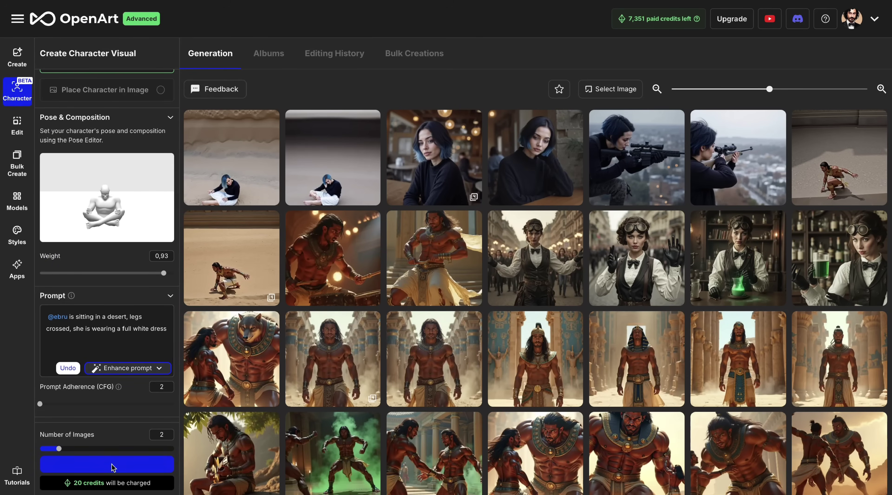
click(375, 268)
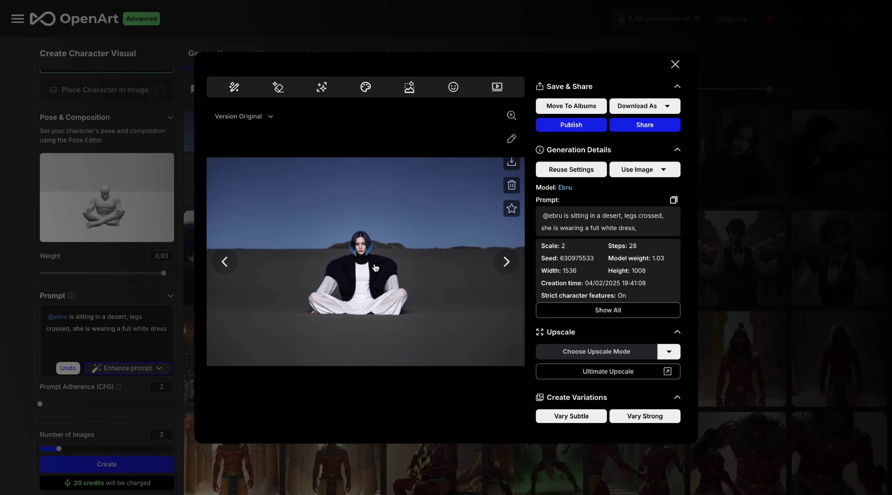
click(147, 218)
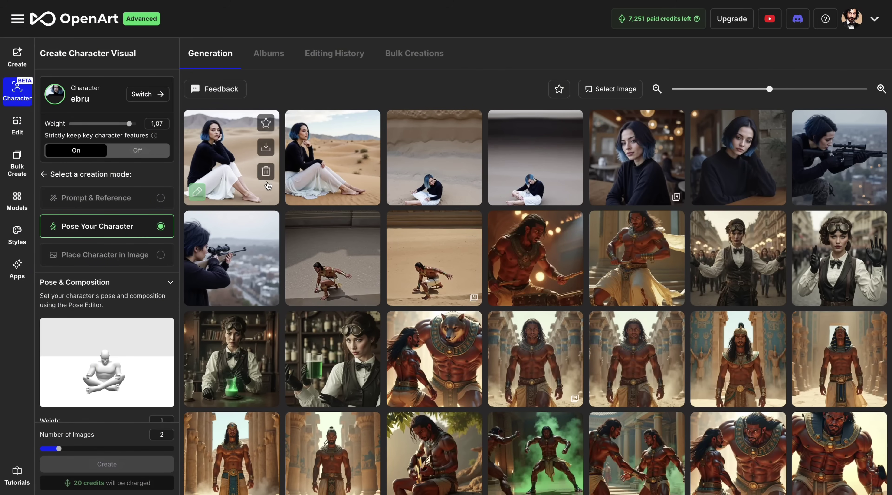